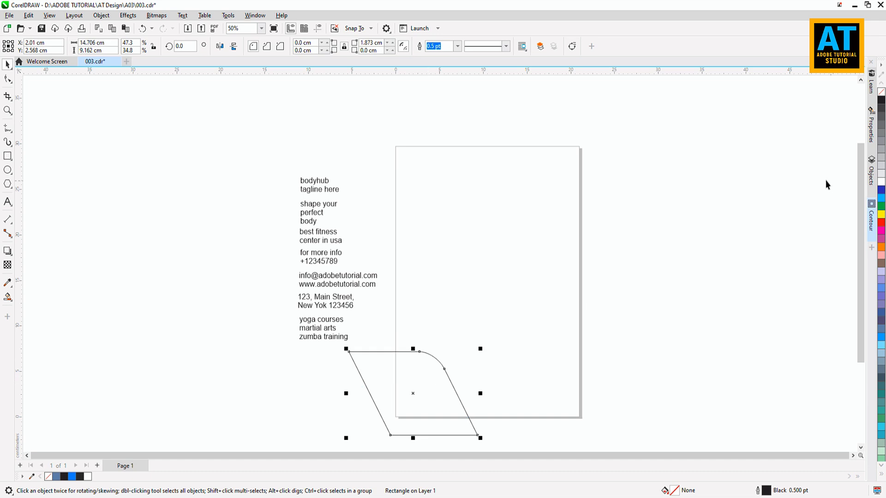
- Apply a one-step outside contour with a 10 cm offset to the selected rounded parallelogram
{"action": "left_click", "coordinate": [872, 219]}
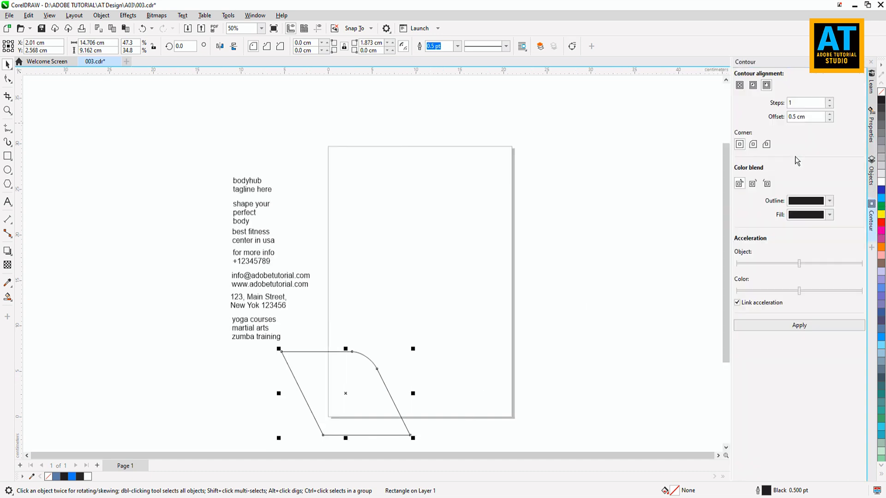
{"action": "double_click", "coordinate": [796, 117]}
{"action": "type", "text": "10"}
{"action": "key", "text": "Return"}
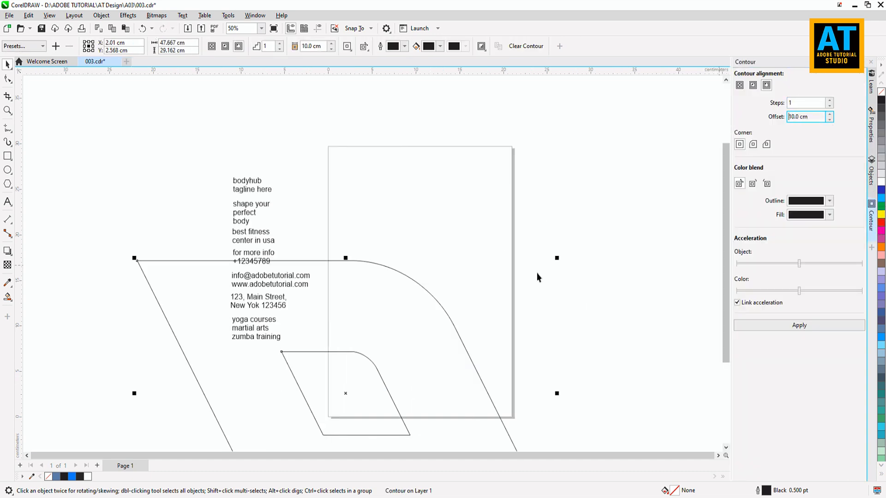
{"action": "left_click", "coordinate": [863, 62]}
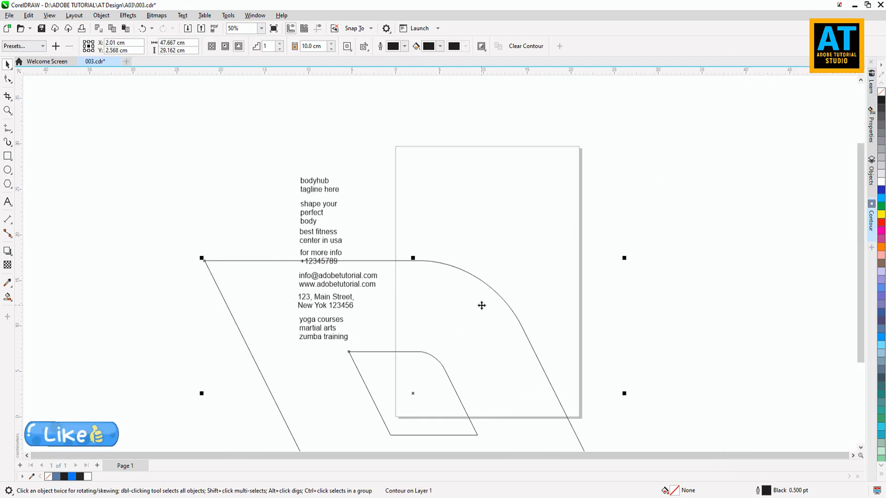
- Break the contour apart from the small parallelogram so both outlines are separate objects
{"action": "left_click", "coordinate": [101, 16]}
{"action": "left_click", "coordinate": [120, 237]}
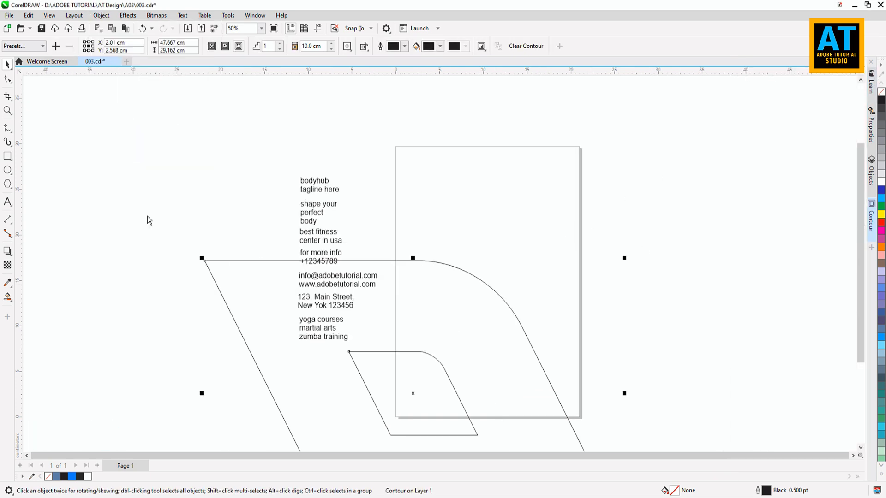
{"action": "left_click", "coordinate": [268, 149]}
- Place a copy of the small parallelogram at the upper part of the page and mirror it vertically
{"action": "left_click", "coordinate": [462, 352]}
{"action": "left_click_drag", "start_coordinate": [433, 375], "coordinate": [437, 182]}
{"action": "left_click", "coordinate": [234, 46]}
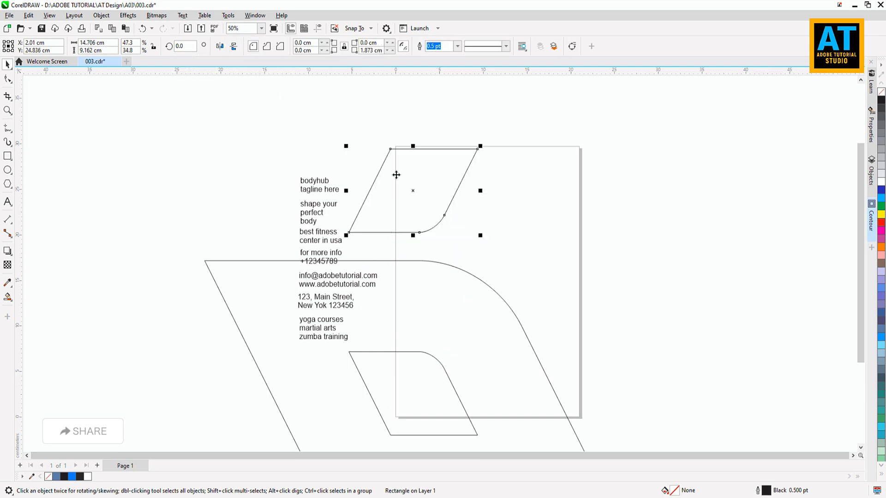
{"action": "key", "text": "Escape"}
- Raise the mirrored parallelogram partly above the page's top edge and add an enlarged duplicate, about 16.5 × 10.3 cm, offset to its right
{"action": "left_click_drag", "start_coordinate": [422, 148], "coordinate": [425, 130]}
{"action": "left_click", "coordinate": [426, 137]}
{"action": "left_click_drag", "start_coordinate": [481, 169], "coordinate": [496, 181]}
{"action": "left_click_drag", "start_coordinate": [468, 124], "coordinate": [495, 124]}
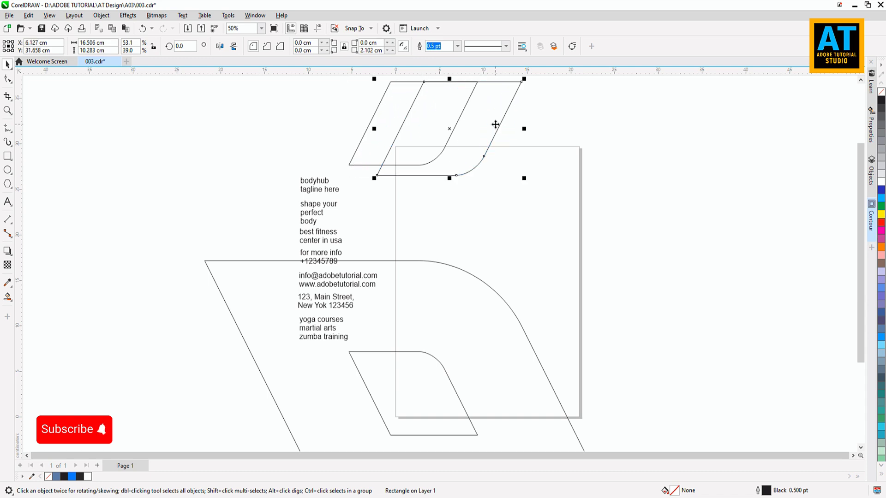
- Convert the enlarged top parallelogram to curves and shift its two left nodes horizontally about 7.65 cm outward to widen it
{"action": "left_click", "coordinate": [572, 46]}
{"action": "key", "text": "F10"}
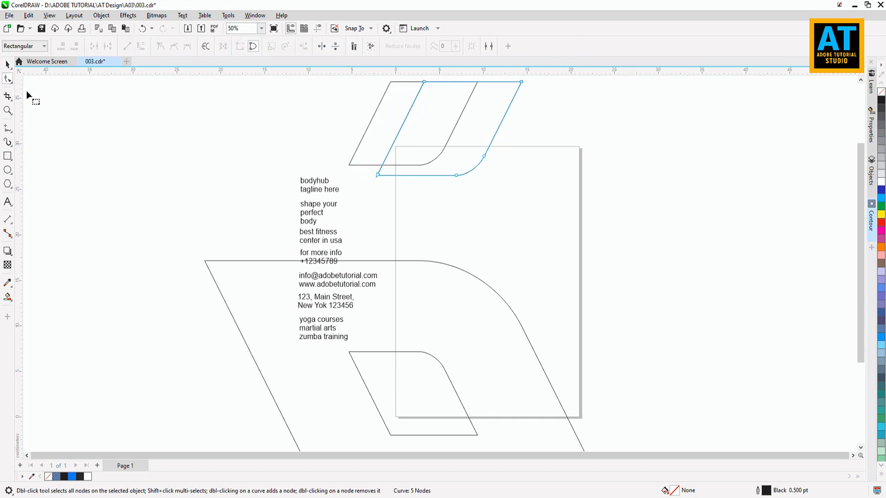
{"action": "scroll", "coordinate": [427, 84], "scroll_direction": "up", "scroll_amount": 2}
{"action": "left_click_drag", "start_coordinate": [434, 126], "coordinate": [366, 266]}
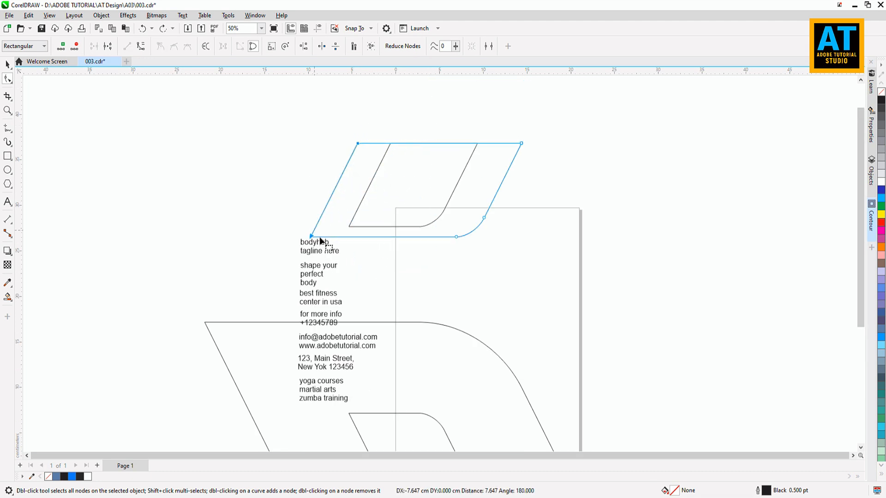
{"action": "left_click", "coordinate": [8, 65]}
{"action": "left_click", "coordinate": [163, 139]}
{"action": "key", "text": "F4"}
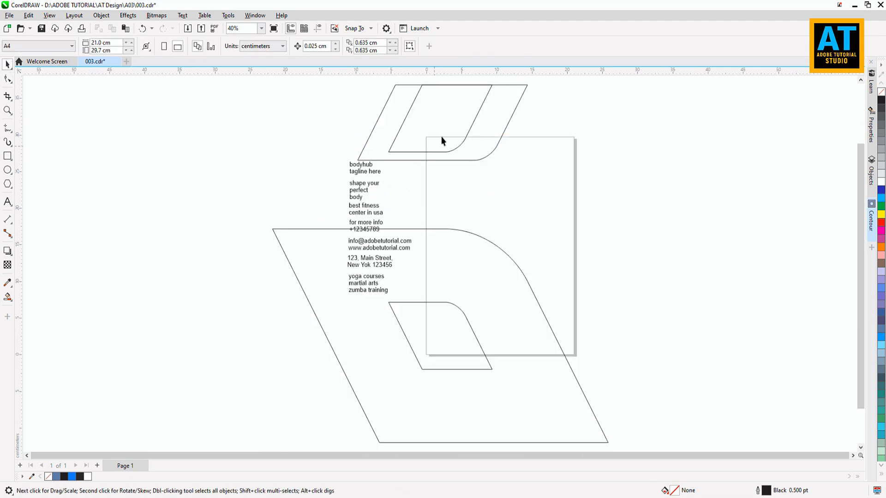
- Create a page-frame rectangle of 21 × 29.7 cm matching the A4 page
{"action": "left_click", "coordinate": [399, 161]}
{"action": "double_click", "coordinate": [7, 156]}
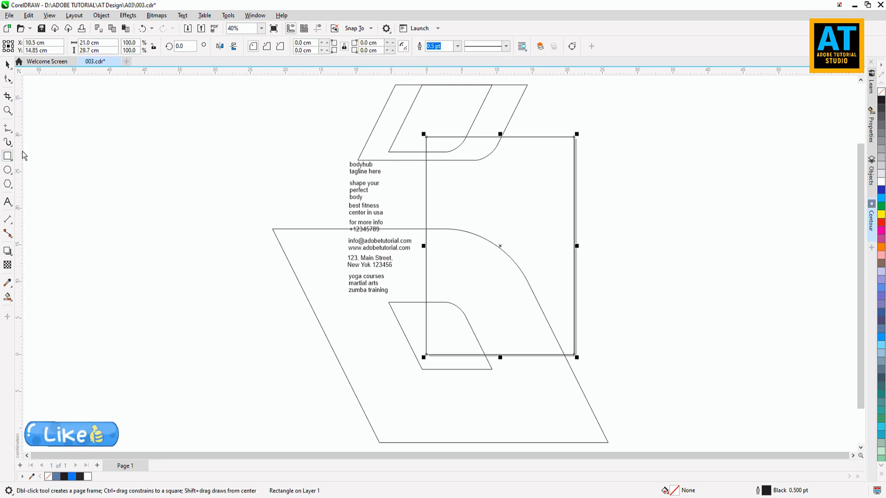
{"action": "left_click", "coordinate": [7, 64]}
{"action": "left_click", "coordinate": [161, 140]}
- Duplicate the large parallelogram with an offset of about 4 cm to the right and slightly upward
{"action": "left_click", "coordinate": [499, 284]}
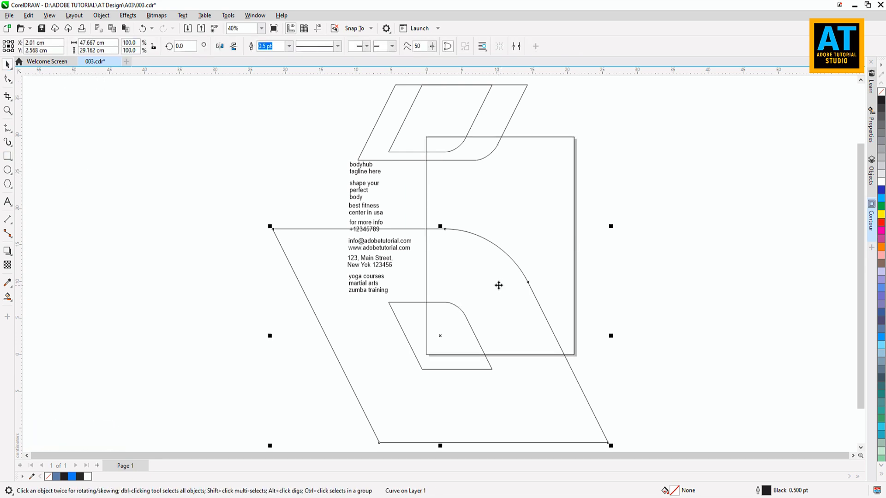
{"action": "left_click_drag", "start_coordinate": [500, 283], "coordinate": [528, 277]}
{"action": "right_click", "coordinate": [528, 277]}
{"action": "left_click", "coordinate": [635, 283]}
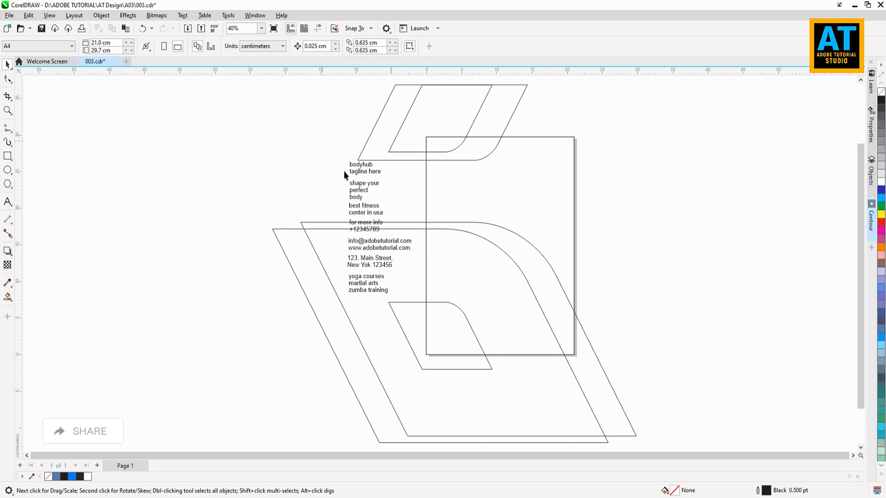
- Move all the text blocks to the left, clear of the parallelograms
{"action": "left_click_drag", "start_coordinate": [344, 171], "coordinate": [402, 301]}
{"action": "left_click", "coordinate": [374, 248], "text": "shift"}
{"action": "scroll", "coordinate": [387, 261], "scroll_direction": "down", "scroll_amount": 1}
{"action": "left_click_drag", "start_coordinate": [374, 244], "coordinate": [216, 243]}
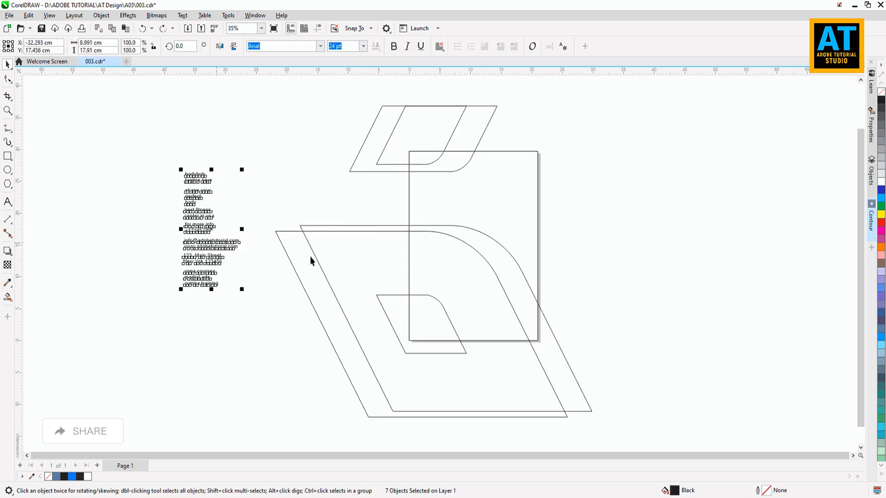
- Use Smart Fill to create Desert Blue shapes from every enclosed region inside the page frame
{"action": "left_click_drag", "start_coordinate": [541, 412], "coordinate": [619, 417]}
{"action": "scroll", "coordinate": [525, 255], "scroll_direction": "up", "scroll_amount": 1}
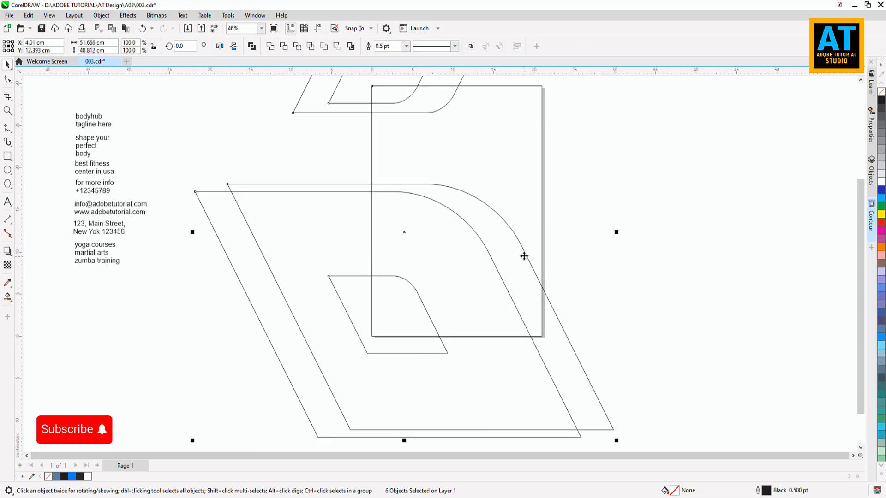
{"action": "left_click", "coordinate": [8, 298]}
{"action": "left_click", "coordinate": [393, 294]}
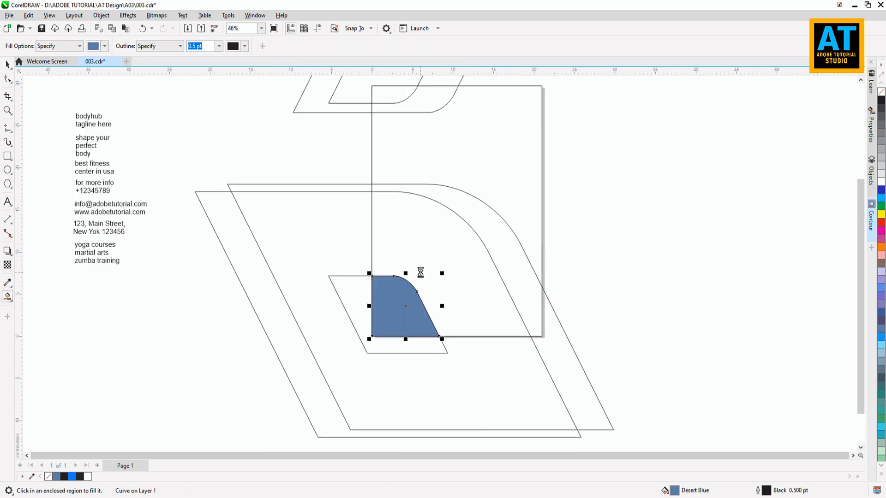
{"action": "left_click", "coordinate": [488, 230]}
{"action": "left_click", "coordinate": [428, 129]}
{"action": "left_click", "coordinate": [424, 100]}
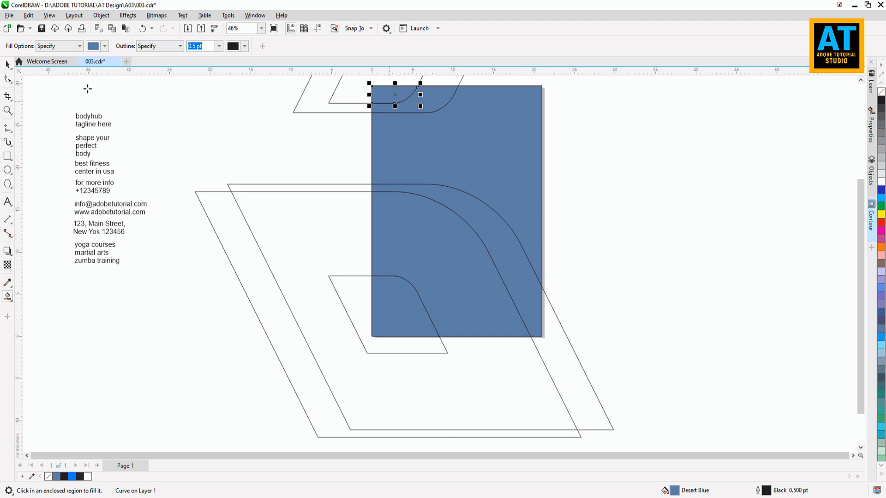
- Delete the original parallelogram outlines that extend beyond the page
{"action": "left_click", "coordinate": [7, 65]}
{"action": "left_click", "coordinate": [322, 224]}
{"action": "key", "text": "Delete"}
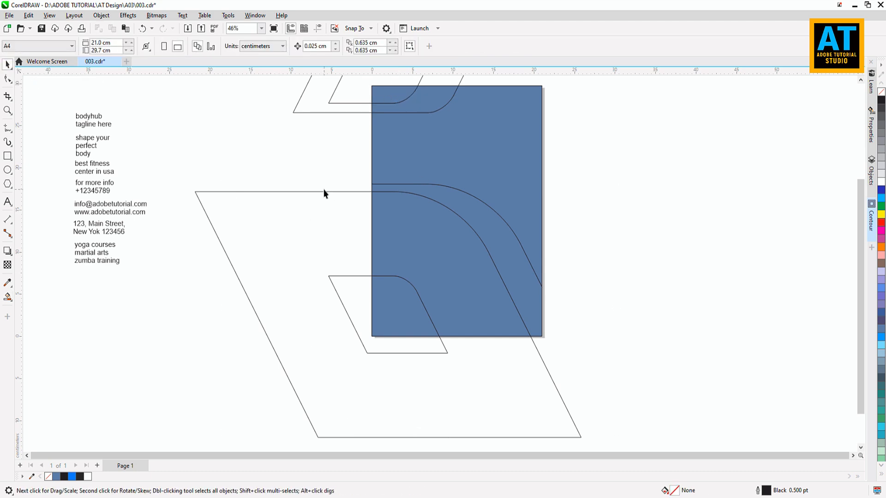
{"action": "key", "text": "Delete"}
{"action": "left_click", "coordinate": [322, 113]}
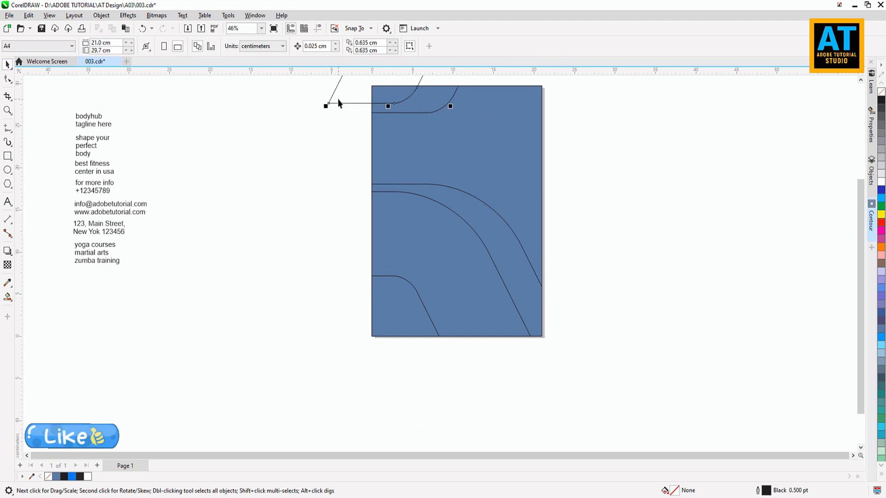
{"action": "key", "text": "Delete"}
{"action": "key", "text": "F4"}
- Move the seven text blocks back to just beside the page's left edge
{"action": "left_click_drag", "start_coordinate": [98, 99], "coordinate": [245, 366]}
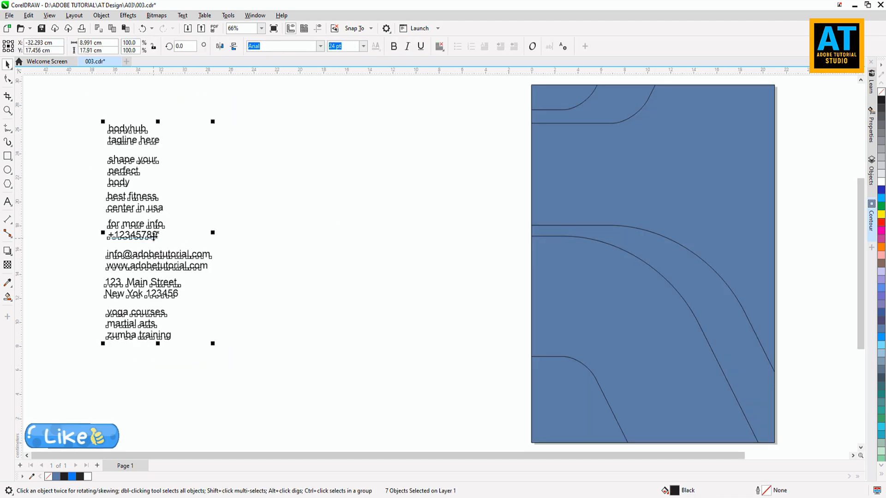
{"action": "left_click_drag", "start_coordinate": [154, 242], "coordinate": [467, 276]}
{"action": "key", "text": "F4"}
- Fill the inner top-corner shape near-black, and the outer top-corner band and the bottom-corner shape bright blue
{"action": "left_click", "coordinate": [442, 109]}
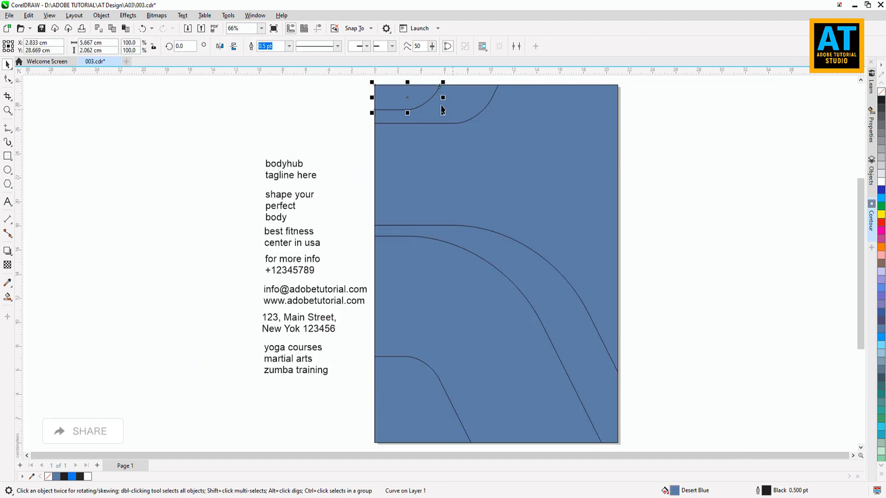
{"action": "left_click", "coordinate": [80, 477]}
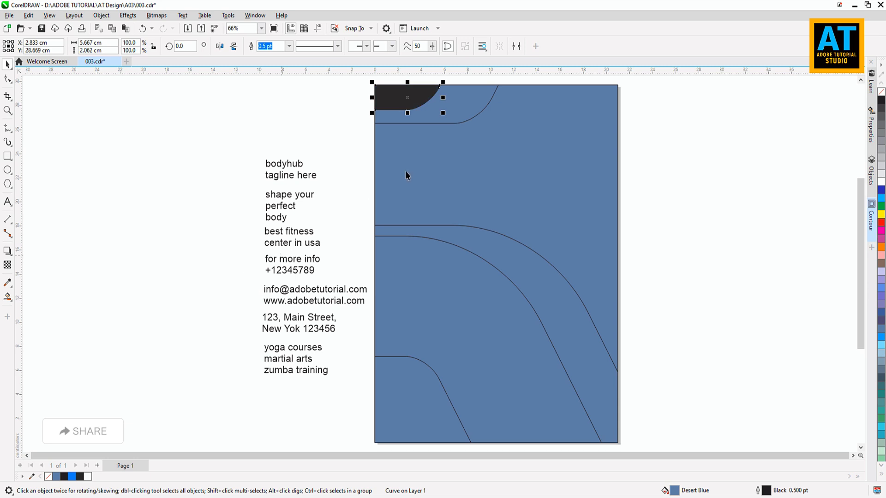
{"action": "left_click", "coordinate": [72, 477]}
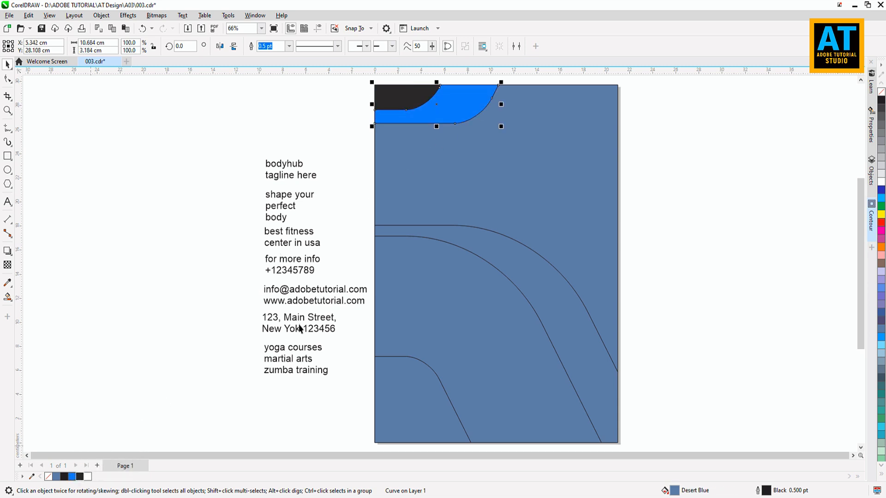
{"action": "left_click", "coordinate": [409, 391]}
{"action": "left_click", "coordinate": [72, 476]}
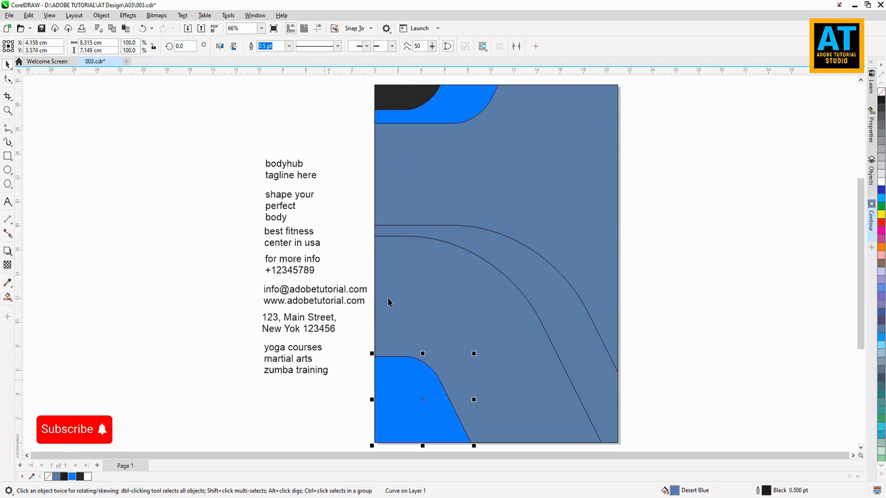
- Fill the large curved shape above the bottom corner near-black and the curved band around it bright blue
{"action": "left_click", "coordinate": [407, 292]}
{"action": "left_click", "coordinate": [80, 476]}
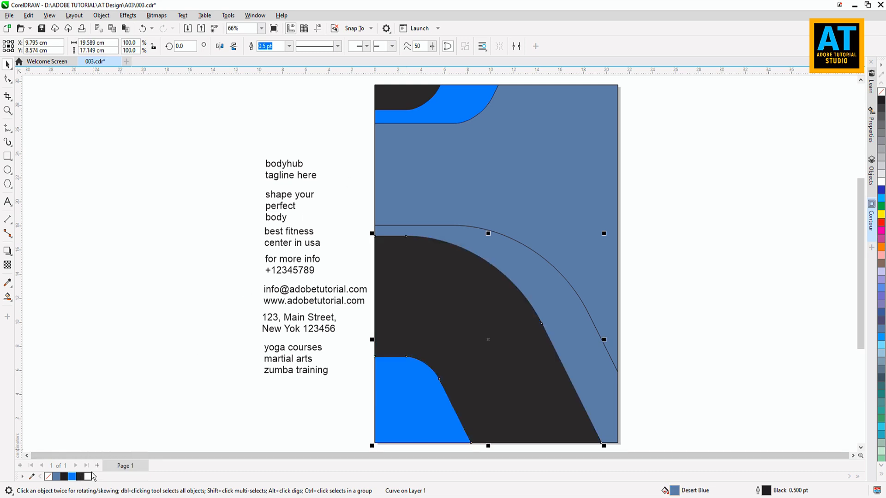
{"action": "left_click", "coordinate": [87, 478]}
{"action": "left_click", "coordinate": [80, 477]}
{"action": "left_click", "coordinate": [367, 250]}
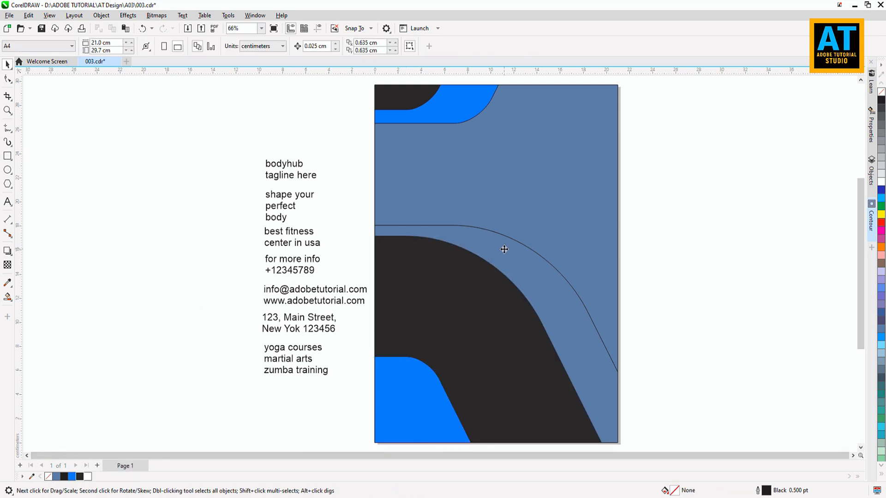
{"action": "left_click", "coordinate": [490, 255]}
{"action": "left_click", "coordinate": [72, 477]}
{"action": "left_click", "coordinate": [336, 244]}
- Remove the outlines from all the filled shapes on the page
{"action": "scroll", "coordinate": [335, 245], "scroll_direction": "down", "scroll_amount": 1}
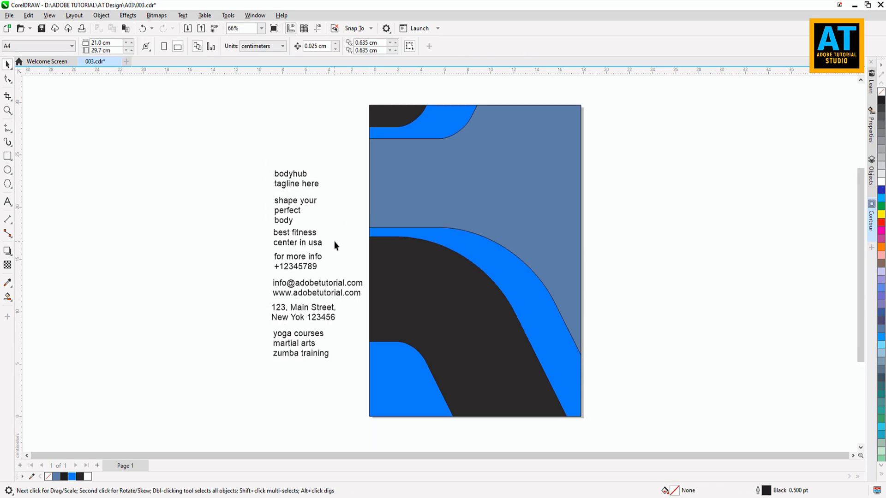
{"action": "left_click_drag", "start_coordinate": [352, 94], "coordinate": [624, 422]}
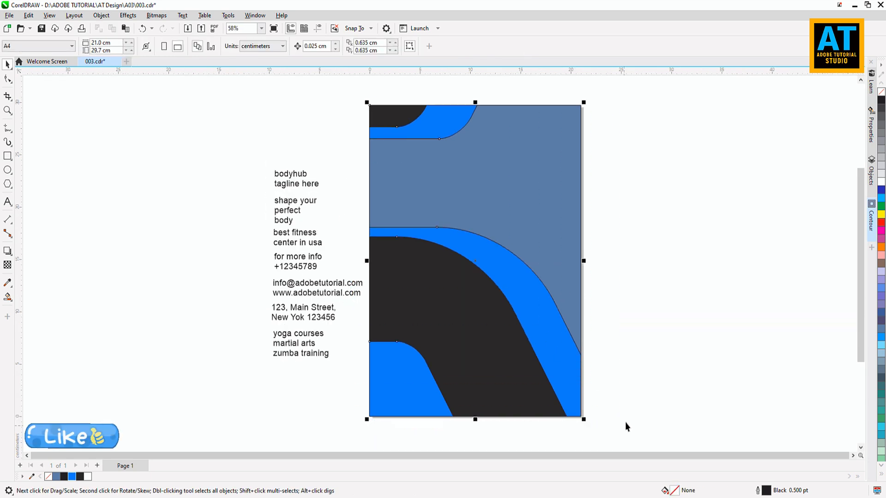
{"action": "right_click", "coordinate": [882, 95]}
{"action": "left_click", "coordinate": [702, 203]}
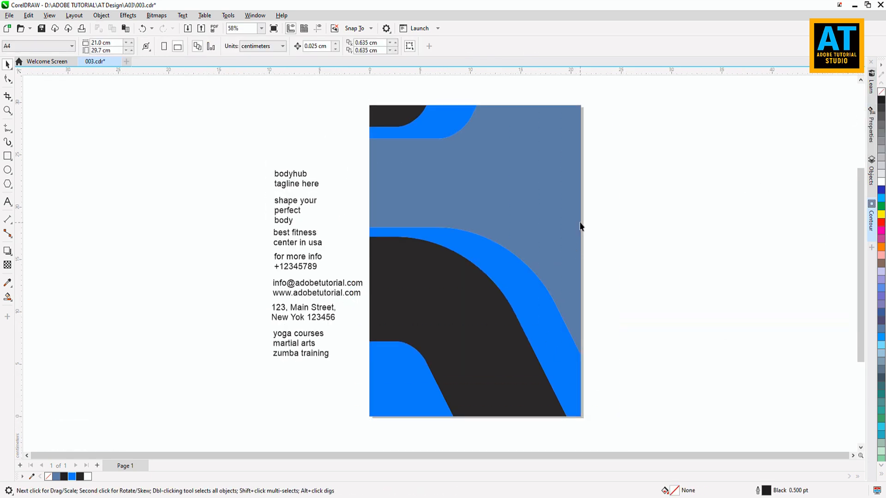
- Import definitionfitness-about.jpg and place it over the upper part of the page at about 30.5 × 17.8 cm
{"action": "scroll", "coordinate": [580, 227], "scroll_direction": "up", "scroll_amount": 1}
{"action": "left_click", "coordinate": [187, 28]}
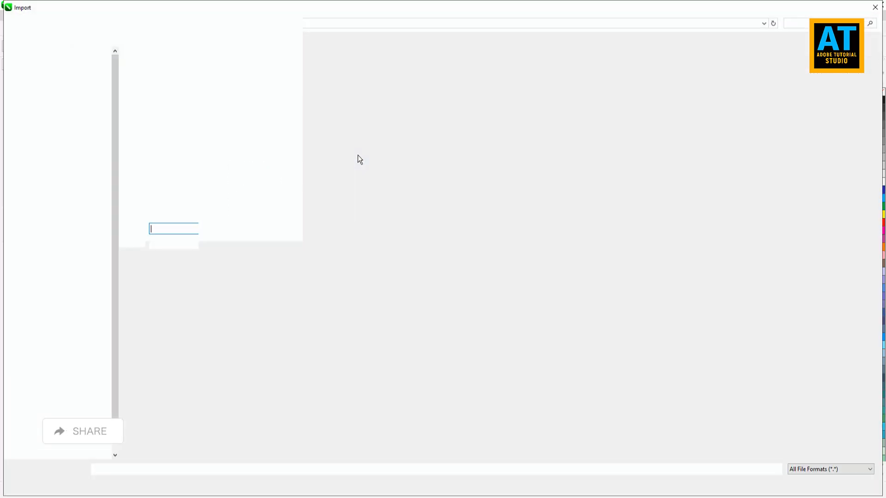
{"action": "double_click", "coordinate": [503, 81]}
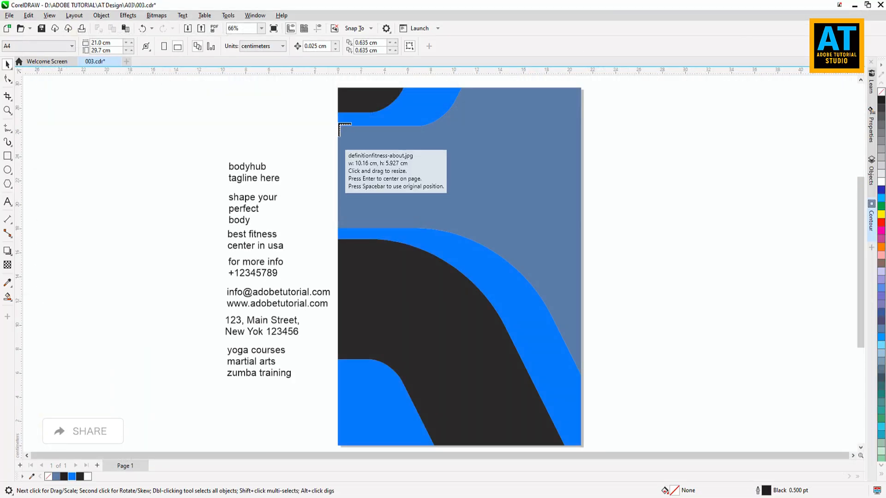
{"action": "left_click_drag", "start_coordinate": [376, 126], "coordinate": [660, 333]}
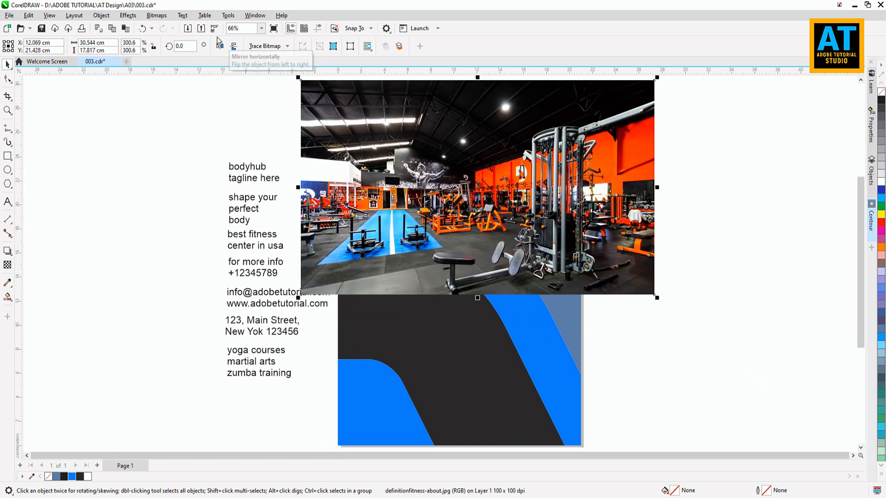
- Apply a uniform transparency to the gym photo so the shapes beneath show through
{"action": "left_click", "coordinate": [11, 267]}
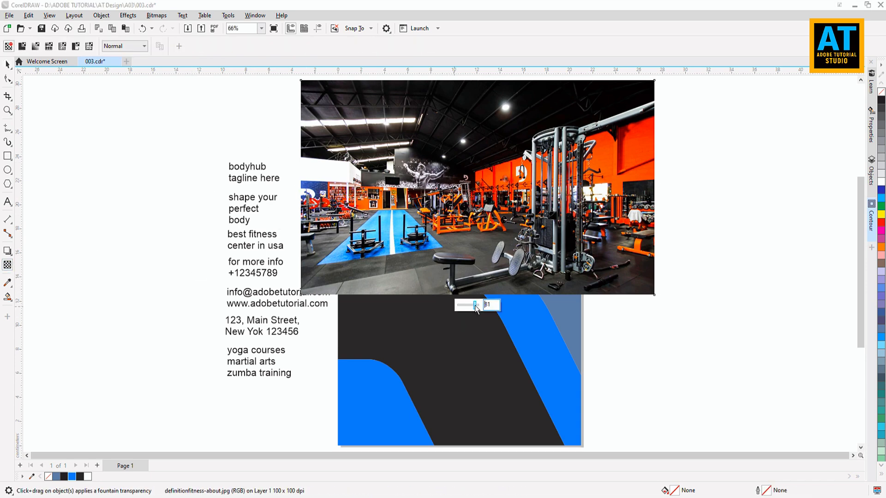
{"action": "left_click_drag", "start_coordinate": [476, 307], "coordinate": [474, 307]}
{"action": "left_click", "coordinate": [7, 80]}
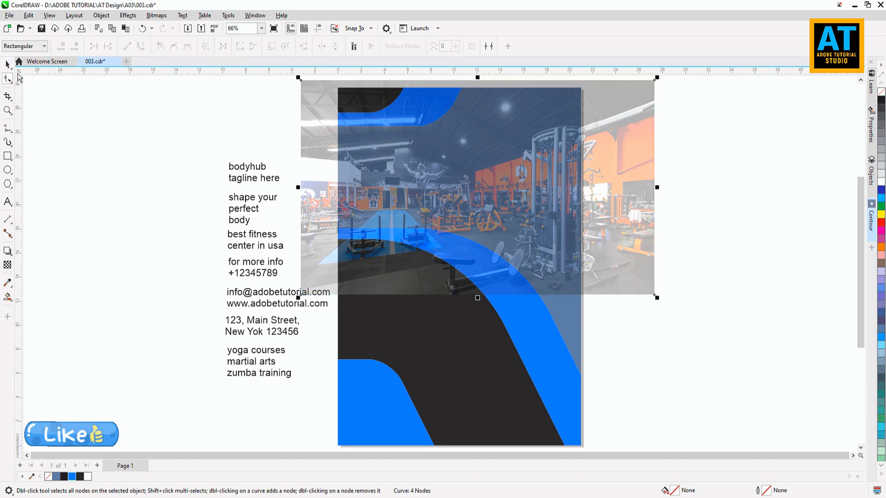
{"action": "left_click", "coordinate": [8, 65]}
{"action": "left_click", "coordinate": [147, 120]}
- Import 001.png and place it over the gym photo at about 10 × 13 cm
{"action": "left_click", "coordinate": [188, 29]}
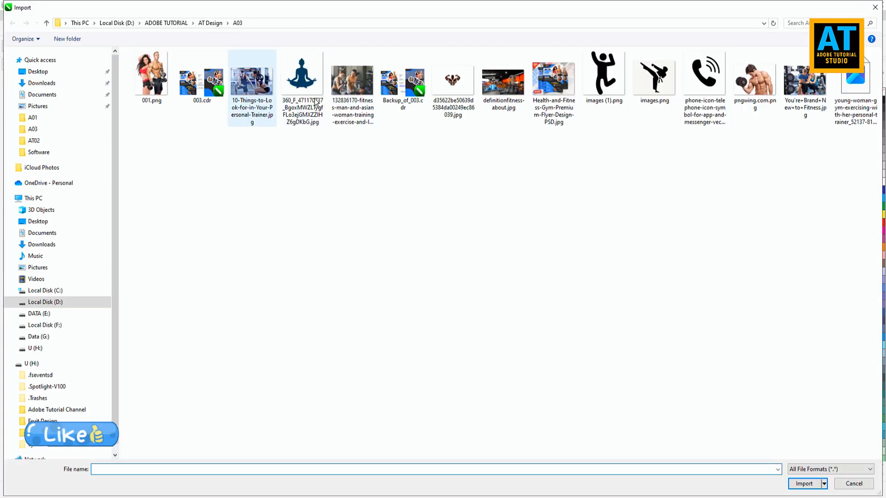
{"action": "double_click", "coordinate": [152, 76]}
{"action": "left_click_drag", "start_coordinate": [547, 270], "coordinate": [567, 290]}
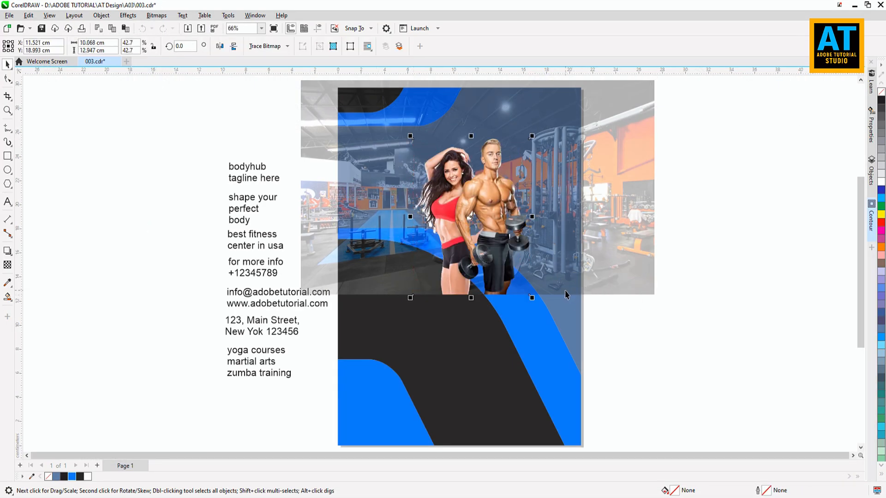
- Move the fitness models toward the page's right edge and enlarge them
{"action": "left_click_drag", "start_coordinate": [484, 206], "coordinate": [526, 207]}
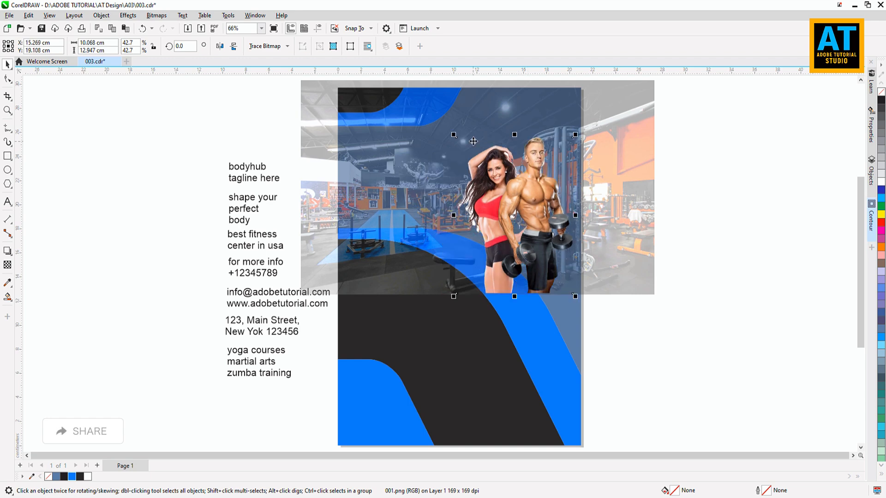
{"action": "left_click_drag", "start_coordinate": [454, 134], "coordinate": [439, 111]}
{"action": "left_click_drag", "start_coordinate": [528, 171], "coordinate": [530, 167]}
- Group the fitness models with the gym photo and PowerClip the group inside the page's translucent background shape
{"action": "left_click", "coordinate": [608, 225], "text": "shift"}
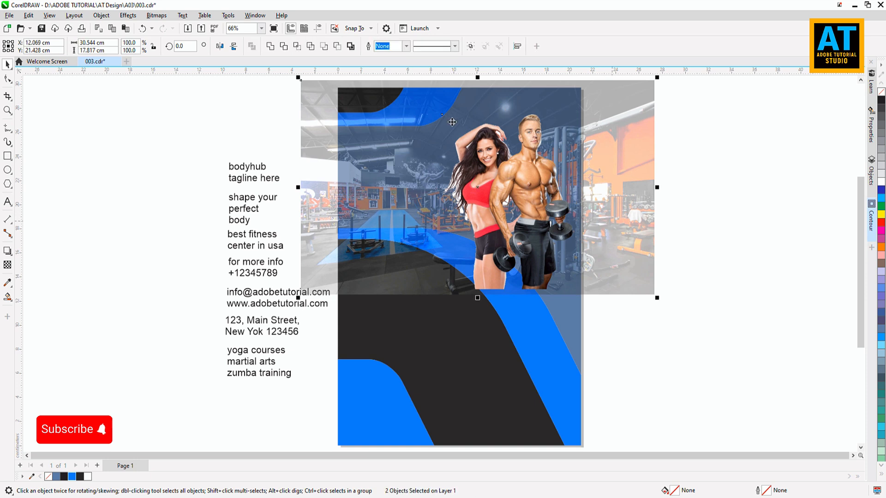
{"action": "left_click", "coordinate": [466, 46]}
{"action": "right_click", "coordinate": [541, 223]}
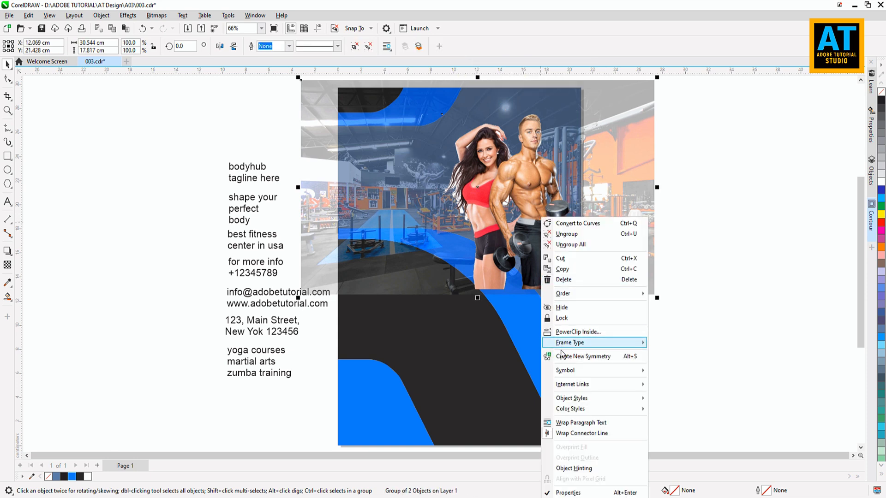
{"action": "left_click", "coordinate": [578, 332]}
{"action": "left_click", "coordinate": [507, 332]}
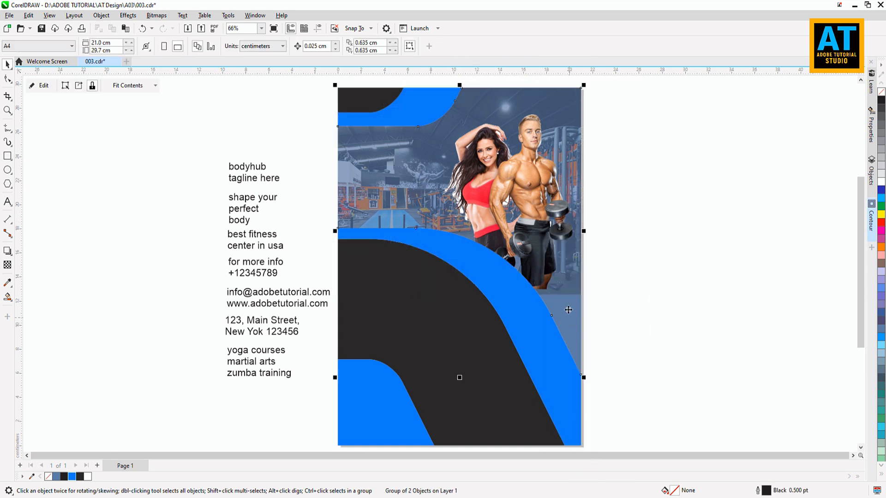
- Edit the PowerClip contents and enlarge the photo group to about 35.7 × 20.8 cm
{"action": "left_click", "coordinate": [67, 86]}
{"action": "left_click_drag", "start_coordinate": [659, 301], "coordinate": [688, 319]}
{"action": "left_click", "coordinate": [680, 358]}
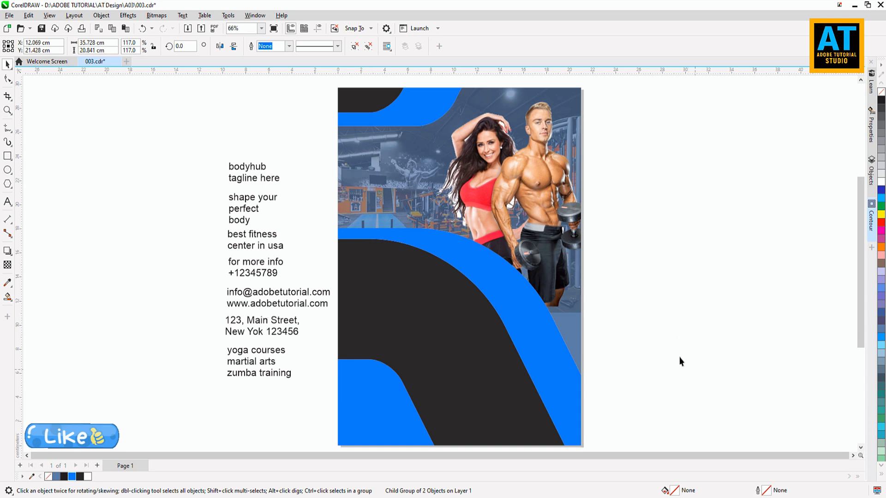
- Move the "bodyhub tagline here" text onto the dark shape in the page's upper corner and fill it white
{"action": "left_click_drag", "start_coordinate": [515, 269], "coordinate": [552, 265]}
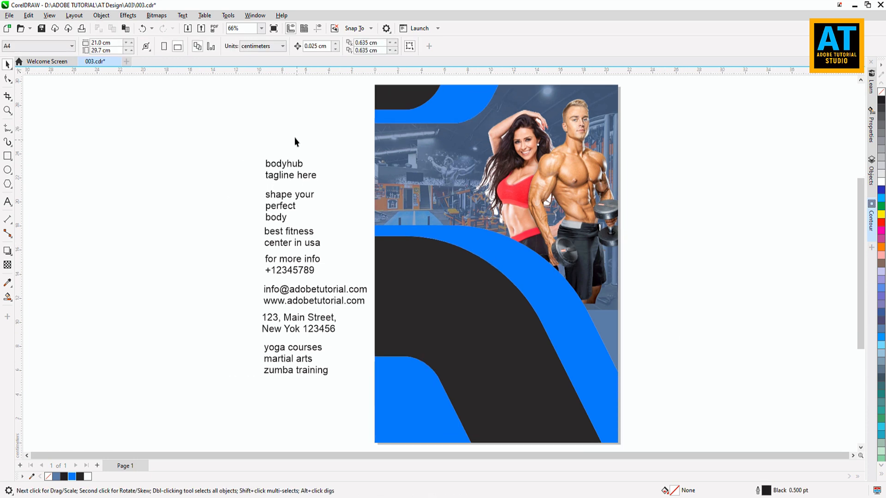
{"action": "left_click", "coordinate": [283, 168]}
{"action": "left_click_drag", "start_coordinate": [420, 98], "coordinate": [421, 98]}
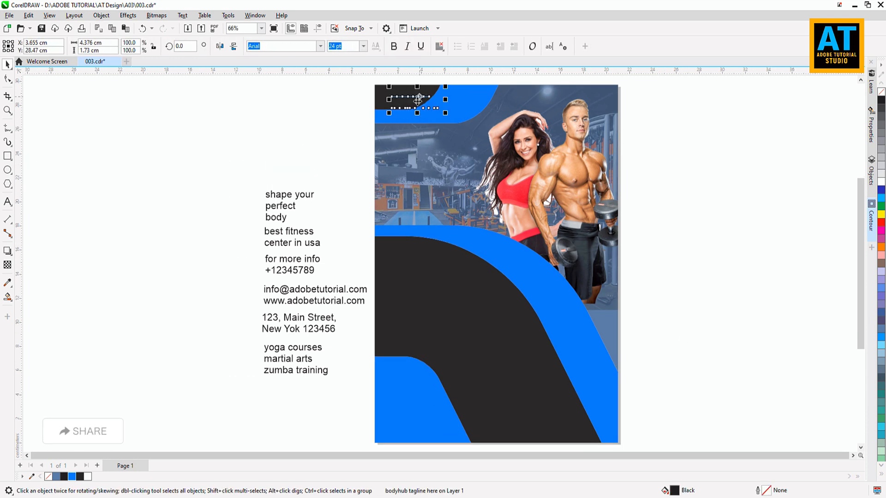
{"action": "scroll", "coordinate": [479, 90], "scroll_direction": "up", "scroll_amount": 1}
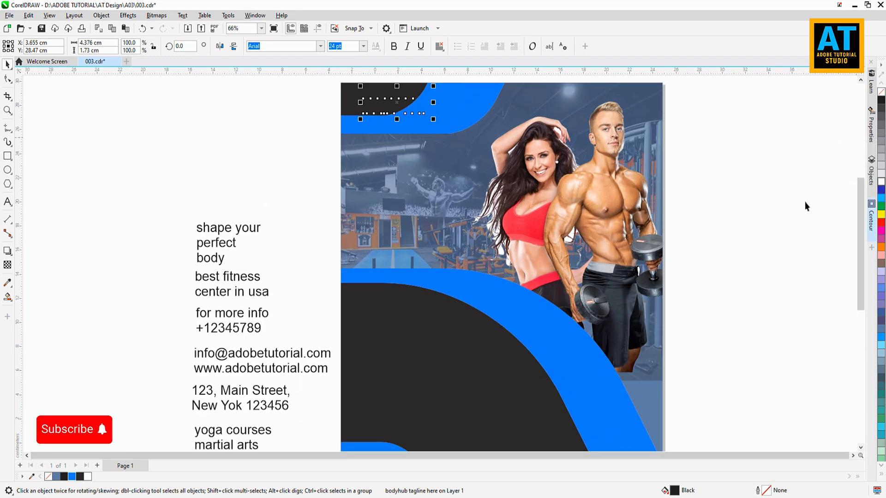
{"action": "left_click", "coordinate": [881, 181]}
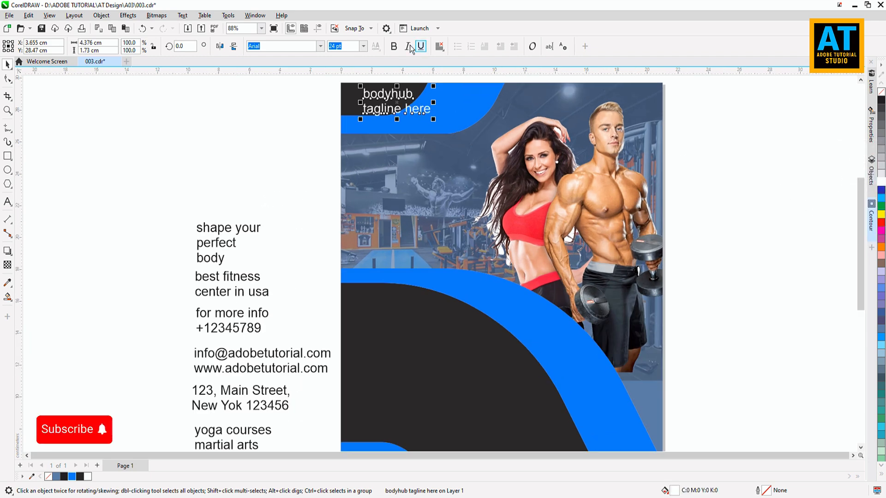
- Change the bodyhub and tagline text to uppercase and make it bold
{"action": "scroll", "coordinate": [417, 115], "scroll_direction": "up", "scroll_amount": 1}
{"action": "key", "text": "F8"}
{"action": "key", "text": "ctrl+a"}
{"action": "right_click", "coordinate": [389, 99]}
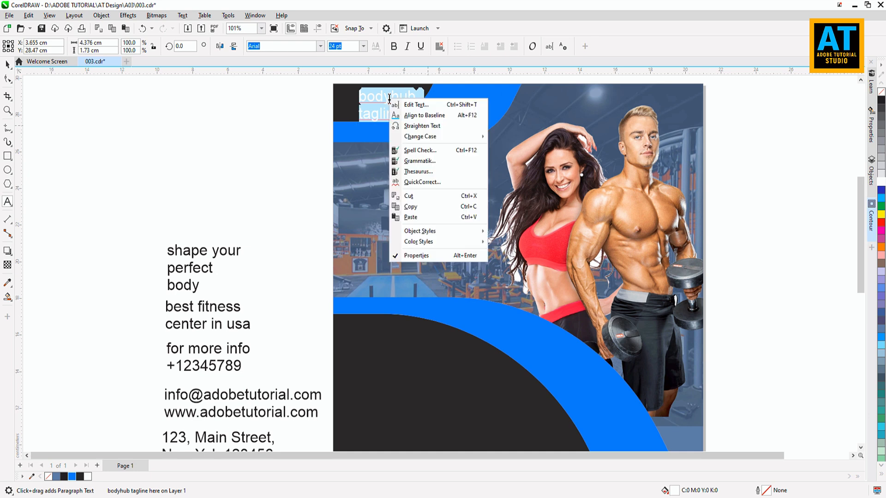
{"action": "mouse_move", "coordinate": [439, 137]}
{"action": "left_click", "coordinate": [503, 158]}
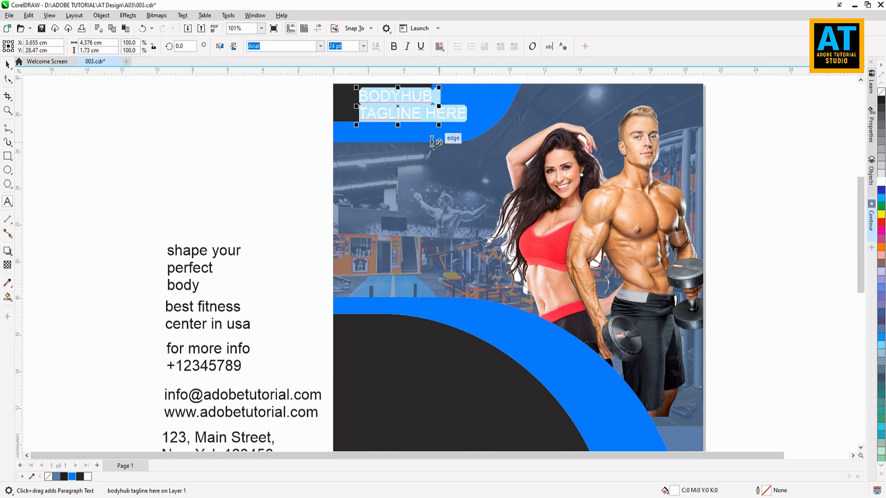
{"action": "left_click", "coordinate": [394, 47]}
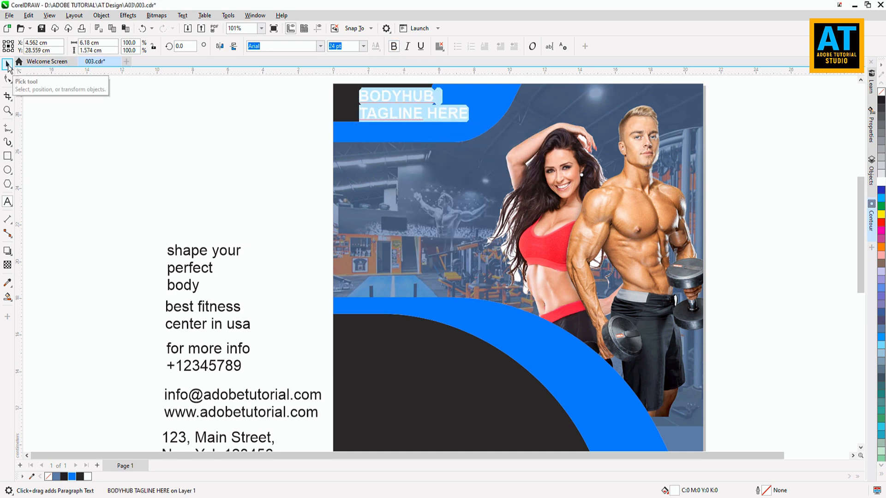
- Shrink the BODYHUB text to about 15 pt and break it apart into separate lines
{"action": "left_click", "coordinate": [7, 64]}
{"action": "scroll", "coordinate": [392, 93], "scroll_direction": "up", "scroll_amount": 3}
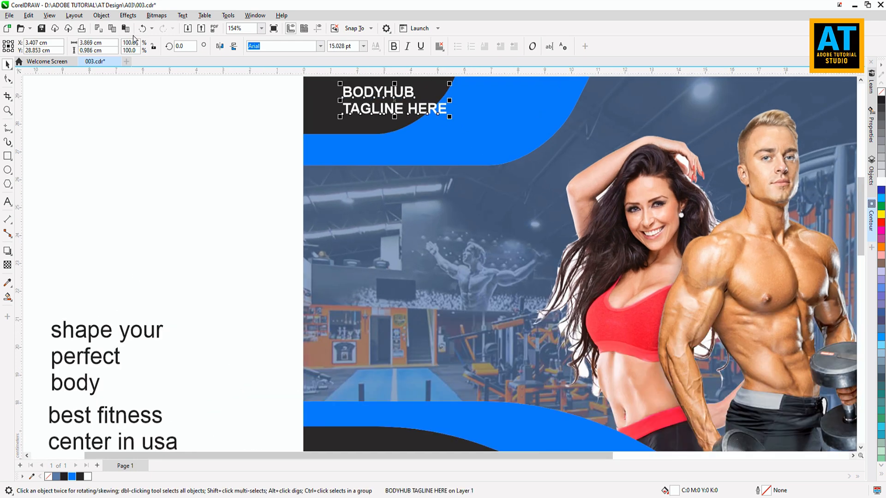
{"action": "left_click", "coordinate": [101, 15]}
{"action": "left_click", "coordinate": [134, 235]}
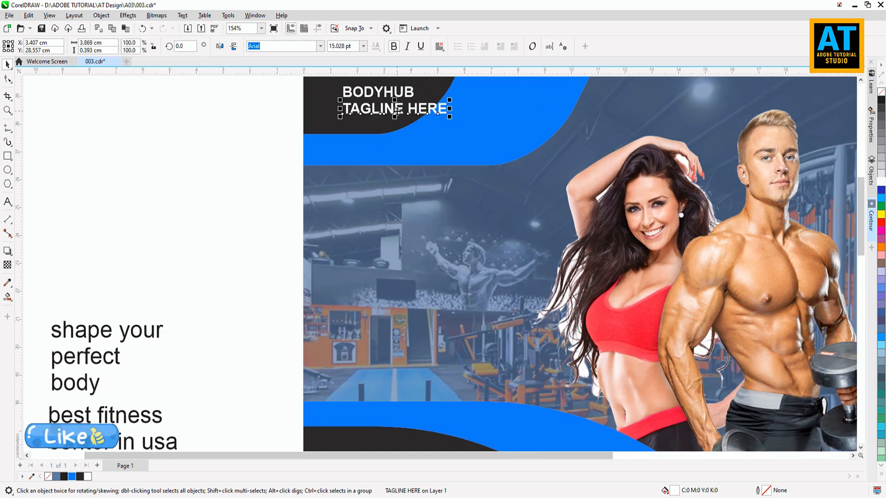
- Shrink the tagline to about 5.9 pt and widen its letter spacing to match the width of BODYHUB
{"action": "scroll", "coordinate": [396, 111], "scroll_direction": "up", "scroll_amount": 3}
{"action": "left_click_drag", "start_coordinate": [486, 116], "coordinate": [419, 116]}
{"action": "left_click", "coordinate": [7, 79]}
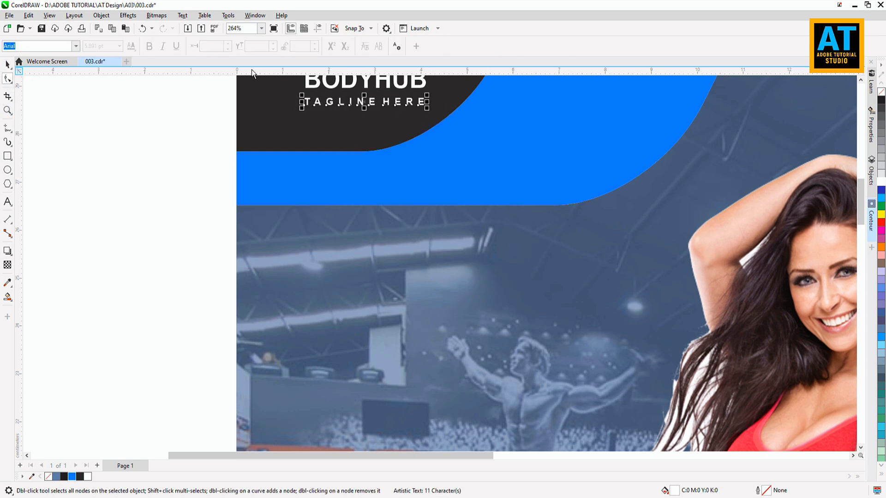
{"action": "left_click", "coordinate": [8, 64]}
{"action": "left_click", "coordinate": [334, 113]}
{"action": "left_click", "coordinate": [340, 105]}
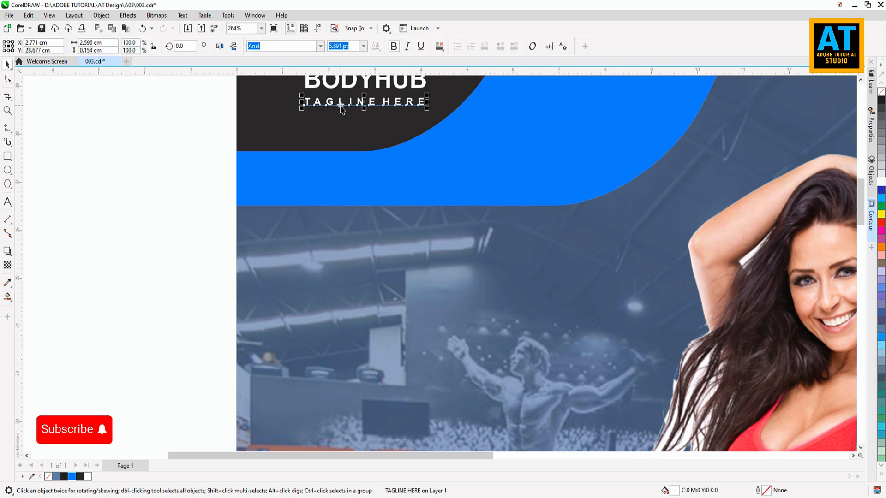
- Enlarge the dark corner shape behind BODYHUB, and resize and reposition the name and tagline within it
{"action": "left_click", "coordinate": [152, 114]}
{"action": "key", "text": "shift+F4"}
{"action": "scroll", "coordinate": [399, 92], "scroll_direction": "up", "scroll_amount": 3}
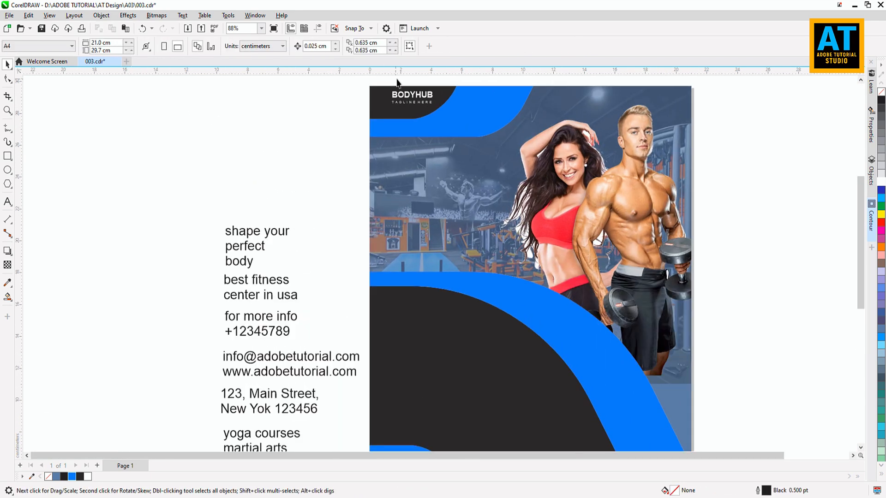
{"action": "left_click_drag", "start_coordinate": [431, 111], "coordinate": [564, 168]}
{"action": "left_click", "coordinate": [285, 148]}
{"action": "left_click_drag", "start_coordinate": [473, 125], "coordinate": [474, 133]}
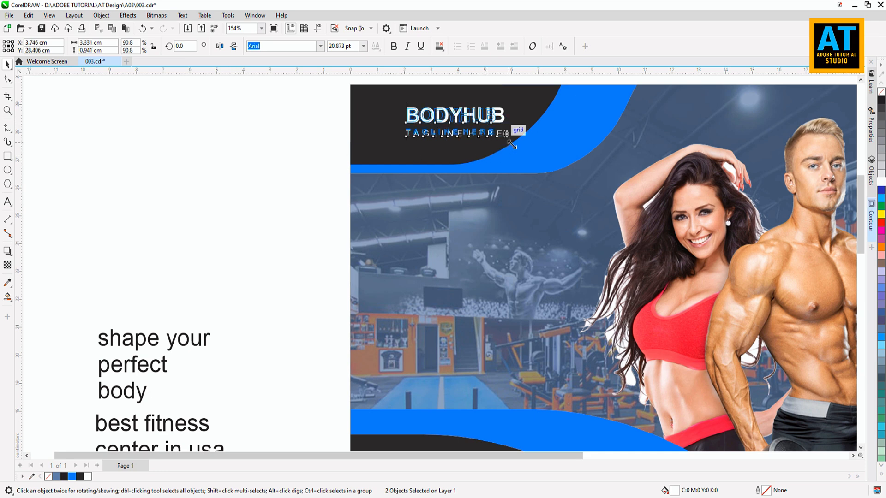
{"action": "left_click", "coordinate": [287, 148]}
{"action": "key", "text": "F4"}
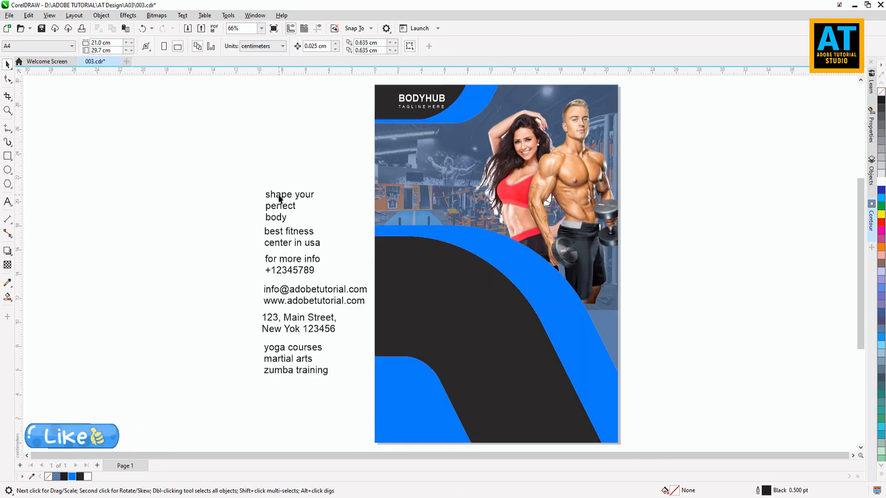
- Change the "shape your perfect body" text to uppercase and set its font to Anton
{"action": "left_click", "coordinate": [278, 196]}
{"action": "key", "text": "F8"}
{"action": "key", "text": "ctrl+a"}
{"action": "right_click", "coordinate": [273, 188]}
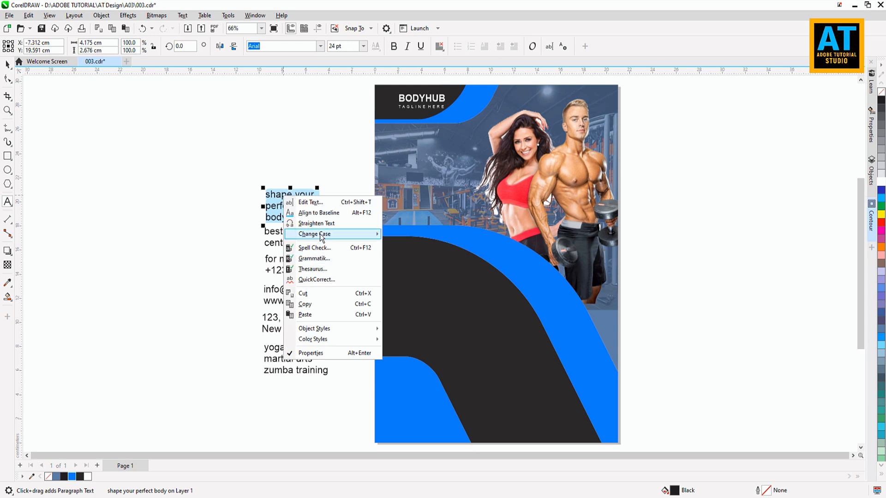
{"action": "mouse_move", "coordinate": [307, 231]}
{"action": "left_click", "coordinate": [403, 254]}
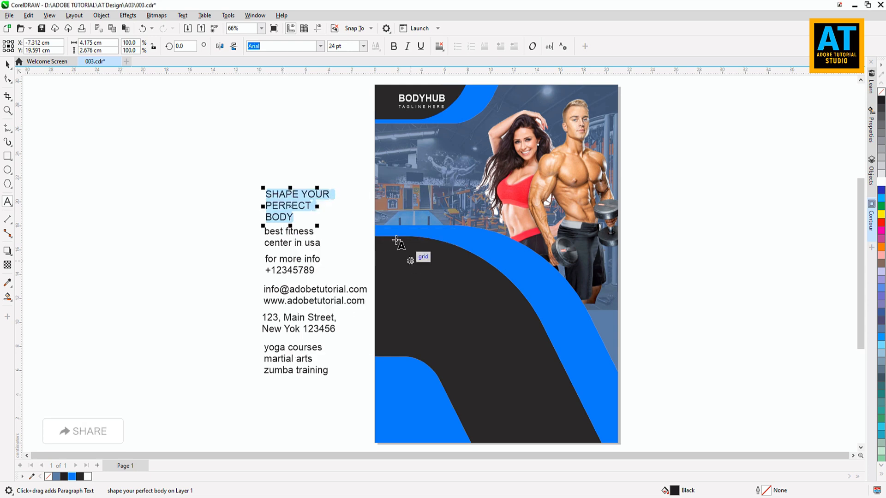
{"action": "left_click", "coordinate": [320, 46]}
{"action": "left_click", "coordinate": [264, 155]}
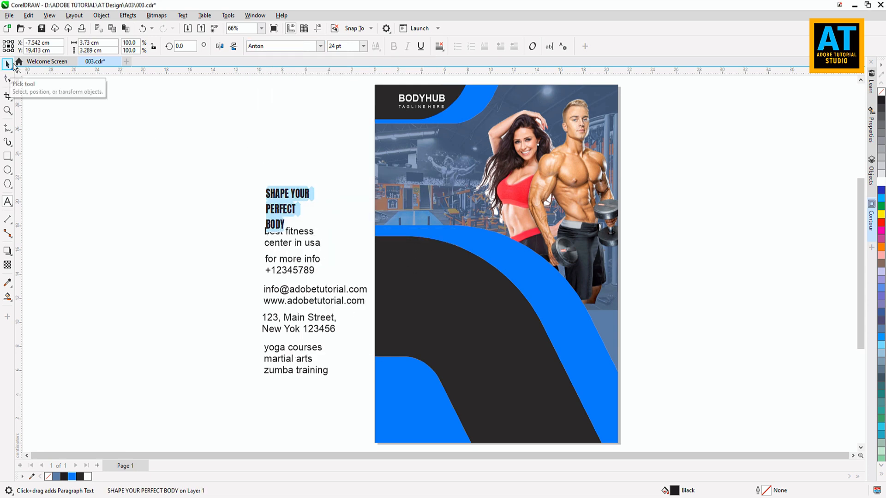
- Enlarge the headline to about 65 pt, tighten its line spacing and place it over the gym photo below the logo
{"action": "left_click", "coordinate": [7, 64]}
{"action": "left_click_drag", "start_coordinate": [316, 229], "coordinate": [445, 297]}
{"action": "left_click_drag", "start_coordinate": [350, 202], "coordinate": [353, 158]}
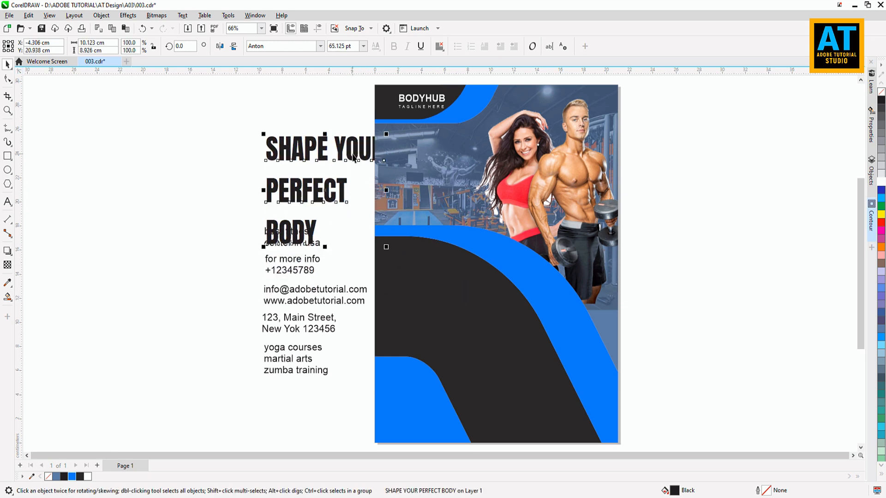
{"action": "key", "text": "F10"}
{"action": "left_click_drag", "start_coordinate": [263, 249], "coordinate": [270, 213]}
{"action": "left_click", "coordinate": [8, 67]}
{"action": "left_click_drag", "start_coordinate": [301, 162], "coordinate": [420, 164]}
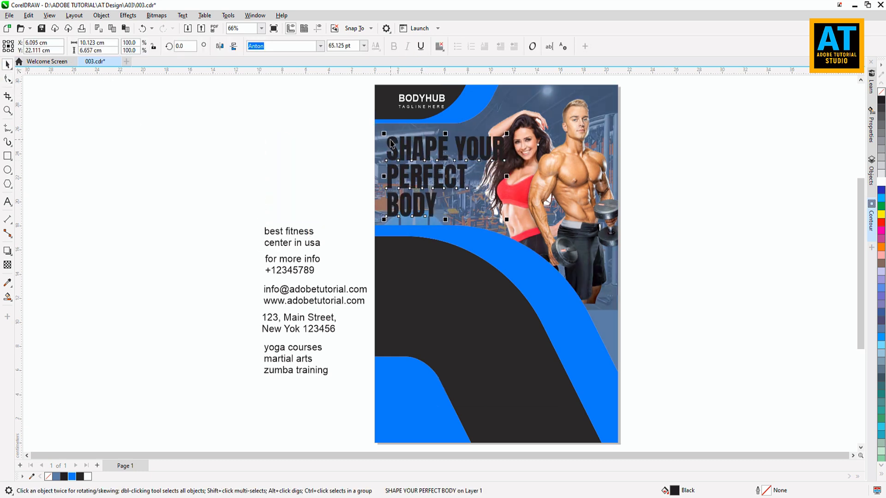
- Break the headline apart into separate lines and fill all three with white
{"action": "scroll", "coordinate": [539, 187], "scroll_direction": "up", "scroll_amount": 1}
{"action": "left_click", "coordinate": [101, 15]}
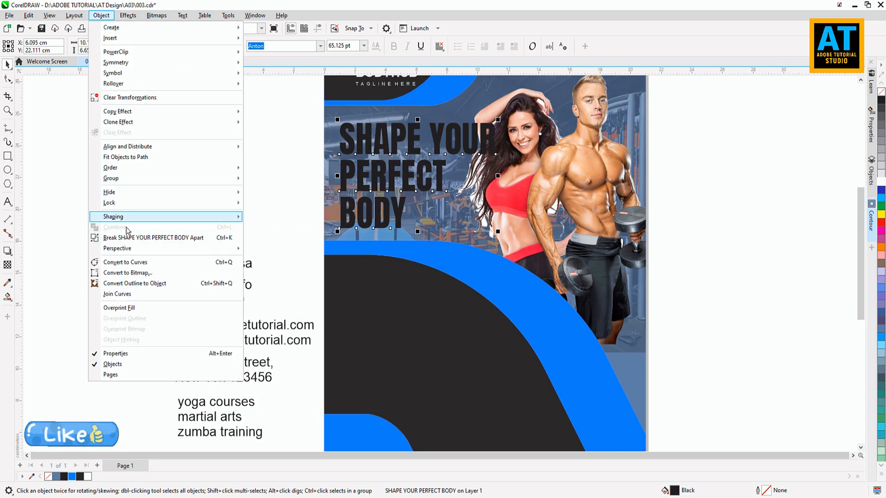
{"action": "left_click", "coordinate": [111, 235]}
{"action": "left_click_drag", "start_coordinate": [283, 111], "coordinate": [537, 248]}
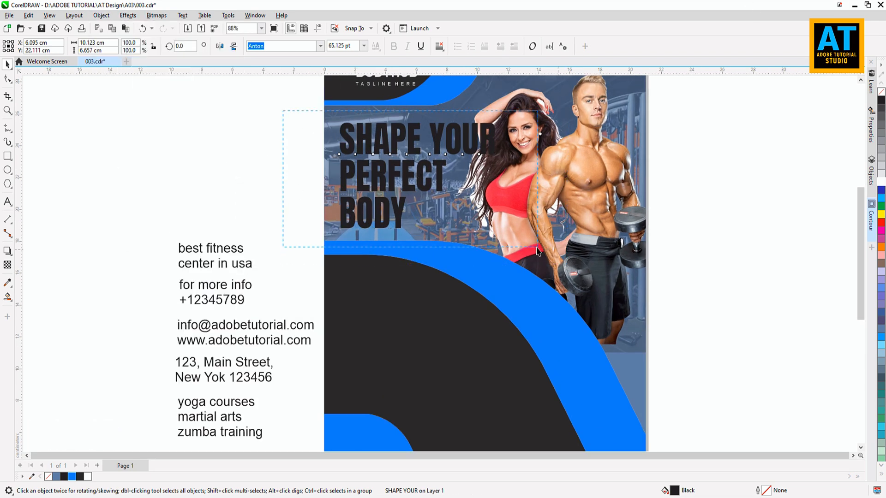
{"action": "left_click", "coordinate": [881, 182]}
- Shrink the SHAPE YOUR line to about 34 pt and add "..." after BODY
{"action": "left_click", "coordinate": [405, 148]}
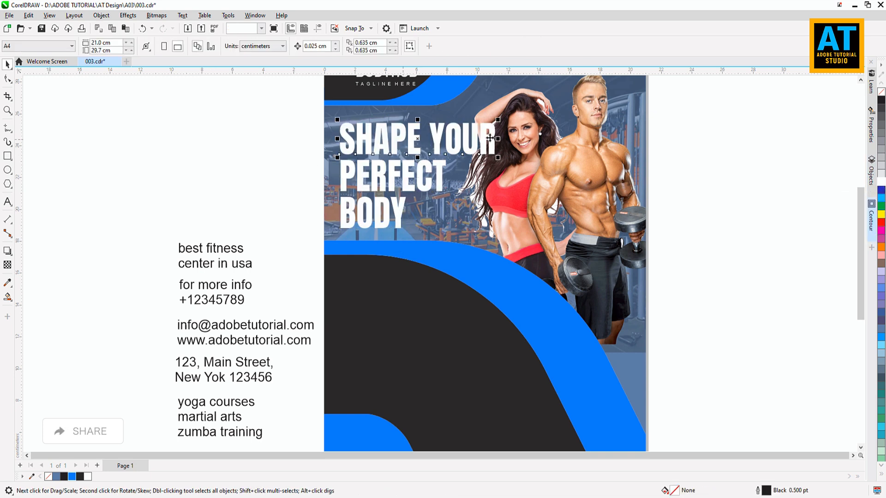
{"action": "left_click_drag", "start_coordinate": [498, 120], "coordinate": [446, 137]}
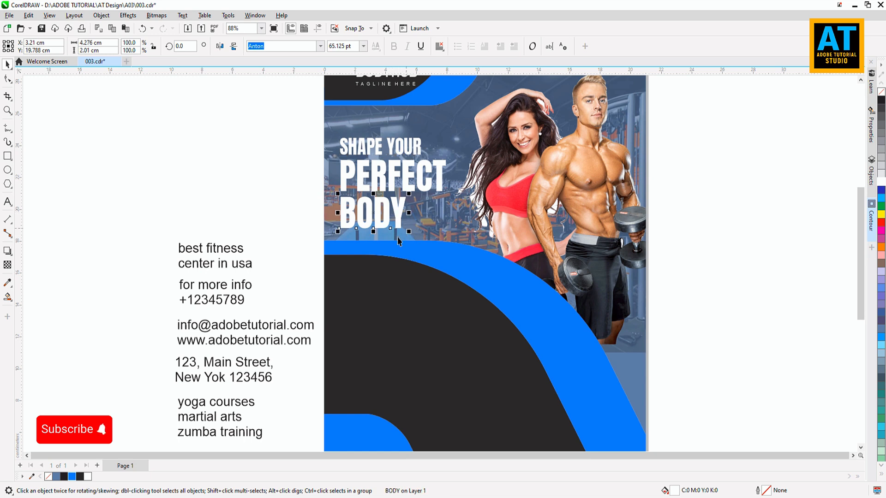
{"action": "key", "text": "F8"}
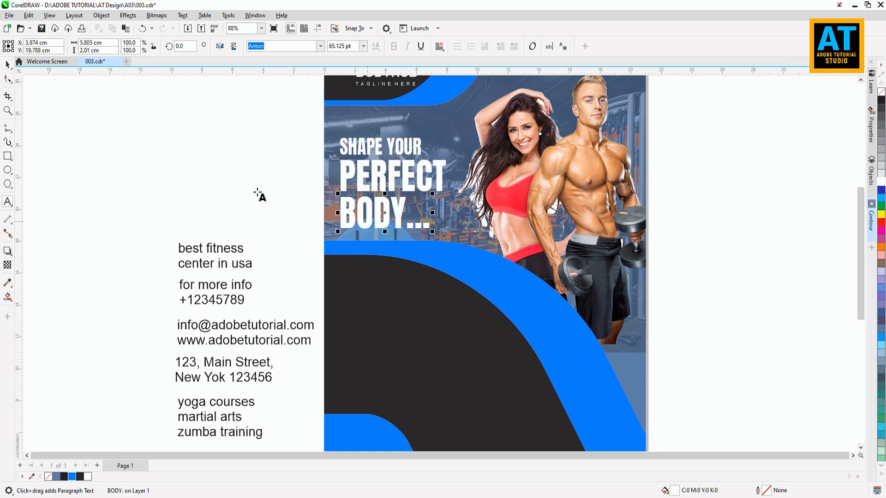
{"action": "key", "text": "ctrl+space"}
- Skew the three headline lines into a forward slant and enlarge them to about 9.4 × 7.2 cm
{"action": "left_click_drag", "start_coordinate": [270, 131], "coordinate": [492, 255]}
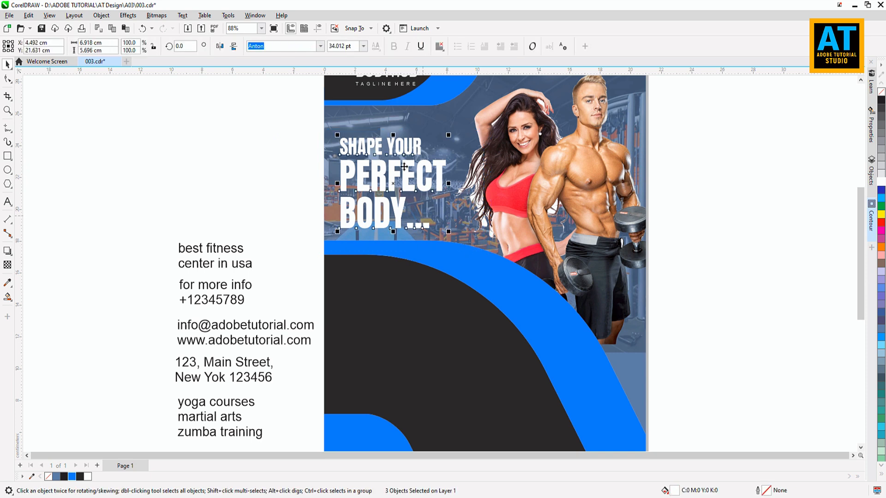
{"action": "left_click", "coordinate": [393, 146]}
{"action": "left_click_drag", "start_coordinate": [394, 134], "coordinate": [405, 136]}
{"action": "left_click", "coordinate": [388, 149]}
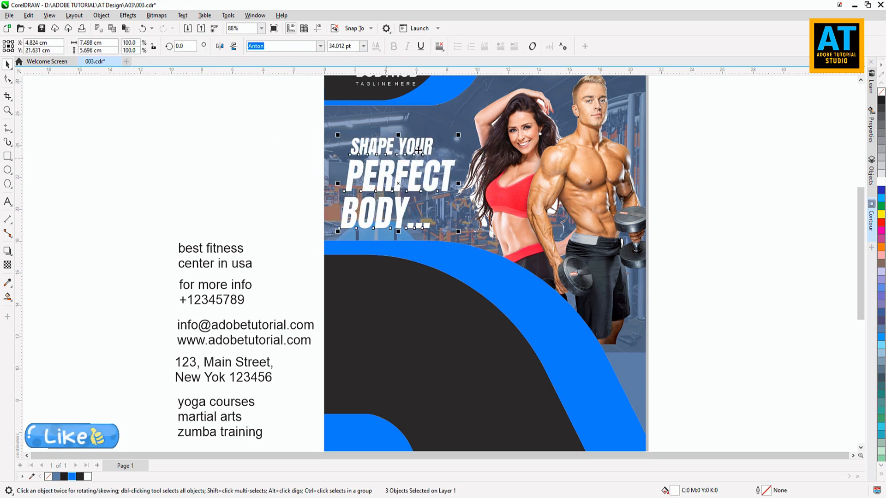
{"action": "left_click_drag", "start_coordinate": [460, 134], "coordinate": [490, 113]}
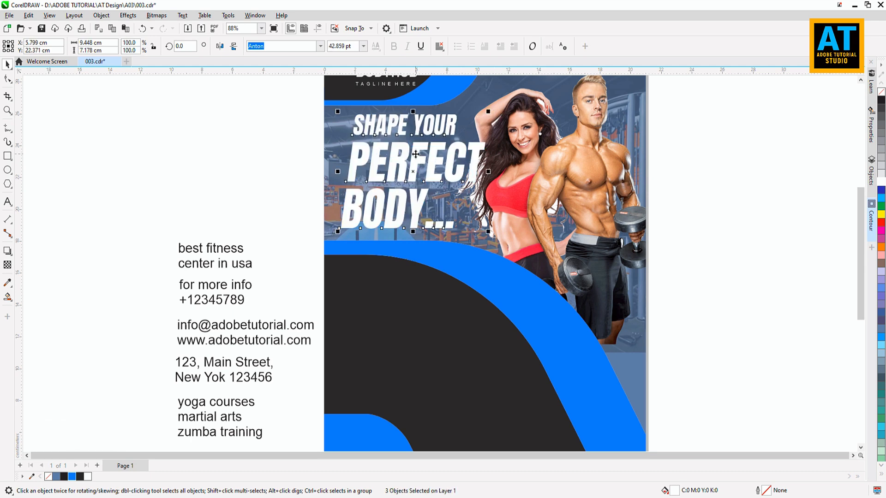
{"action": "left_click", "coordinate": [244, 166]}
{"action": "scroll", "coordinate": [313, 161], "scroll_direction": "down", "scroll_amount": 1}
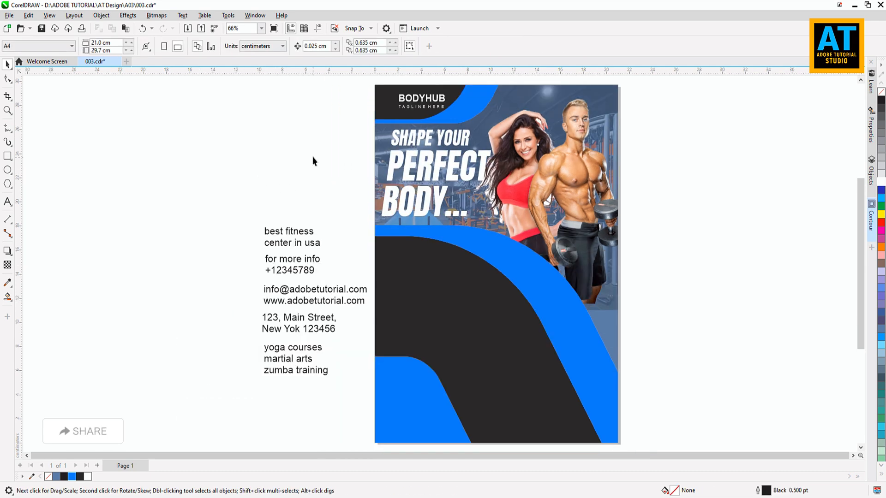
- Draw a circle about 6.4 cm across and position it over the blue curve just below the headline
{"action": "left_click", "coordinate": [8, 170]}
{"action": "left_click_drag", "start_coordinate": [461, 226], "coordinate": [529, 302]}
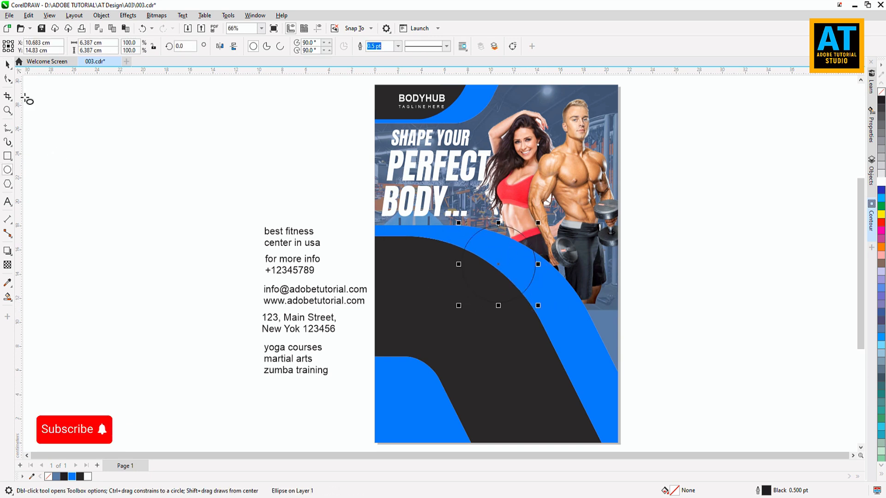
{"action": "left_click_drag", "start_coordinate": [497, 263], "coordinate": [514, 220]}
{"action": "key", "text": "ctrl+z"}
{"action": "left_click", "coordinate": [524, 239]}
{"action": "left_click", "coordinate": [513, 220]}
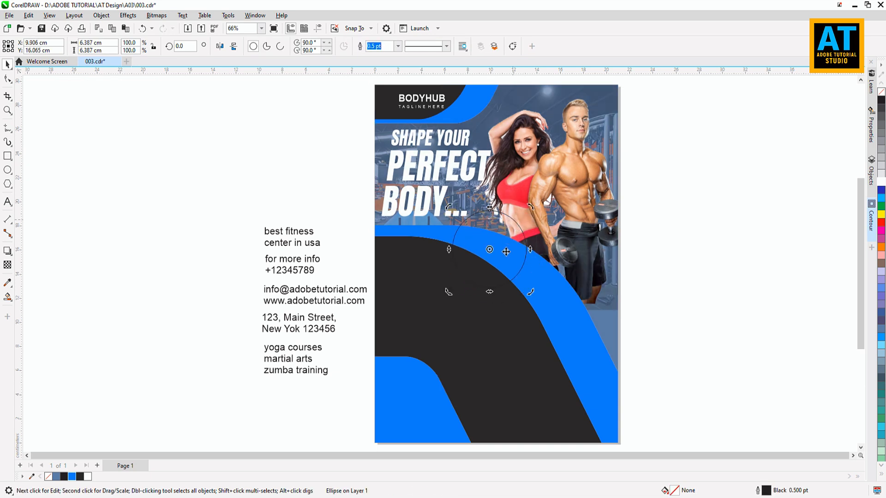
- Duplicate the circle along the blue curve to form three overlapping circles about 5.4, 6.2 and 7.4 cm across, growing downward
{"action": "left_click", "coordinate": [529, 283]}
{"action": "left_click_drag", "start_coordinate": [527, 291], "coordinate": [522, 292]}
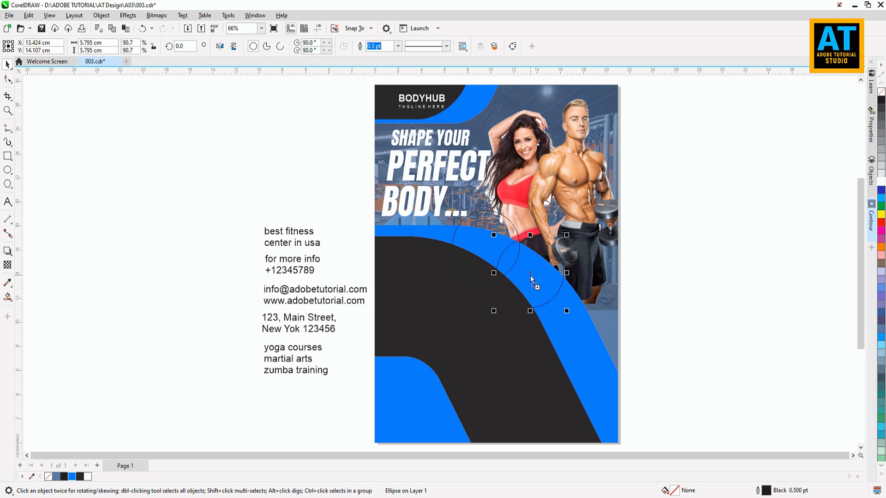
{"action": "left_click_drag", "start_coordinate": [568, 316], "coordinate": [424, 199]}
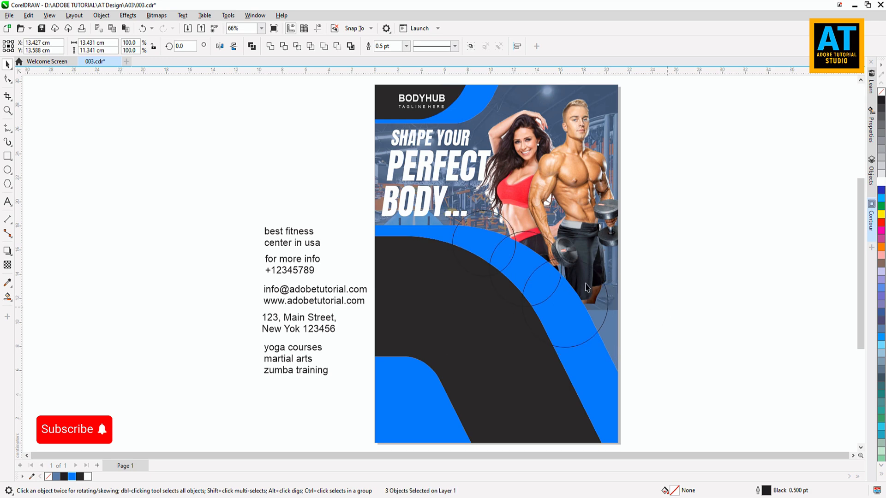
{"action": "left_click", "coordinate": [644, 323]}
- Apply a one-step outside contour with a 0.5 cm offset to each of the three circles
{"action": "left_click", "coordinate": [515, 248]}
{"action": "left_click", "coordinate": [871, 217]}
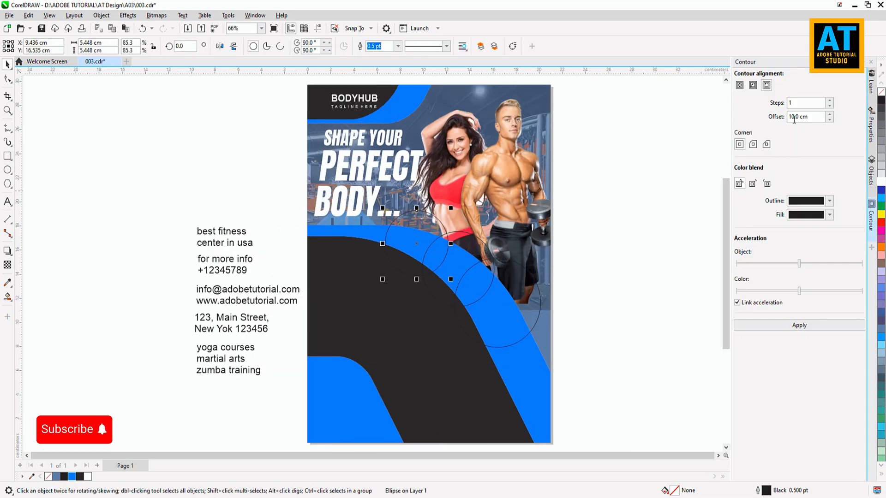
{"action": "key", "text": "Return"}
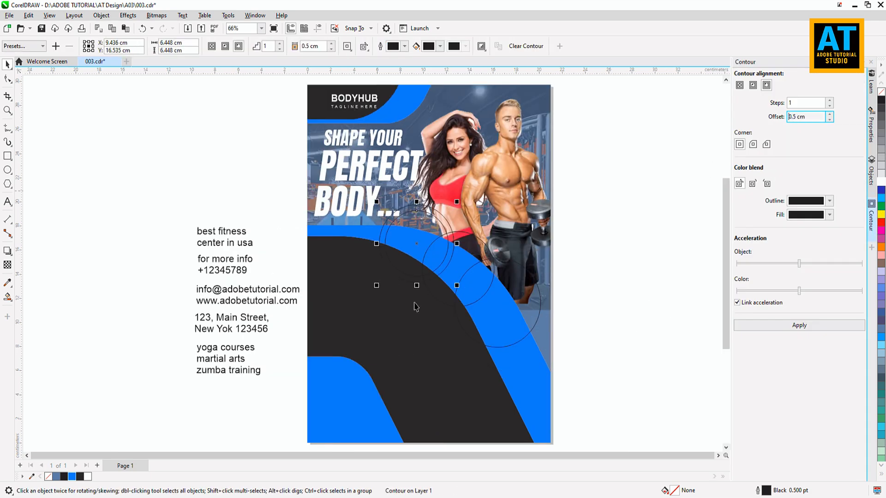
{"action": "left_click", "coordinate": [473, 244]}
{"action": "left_click", "coordinate": [795, 327]}
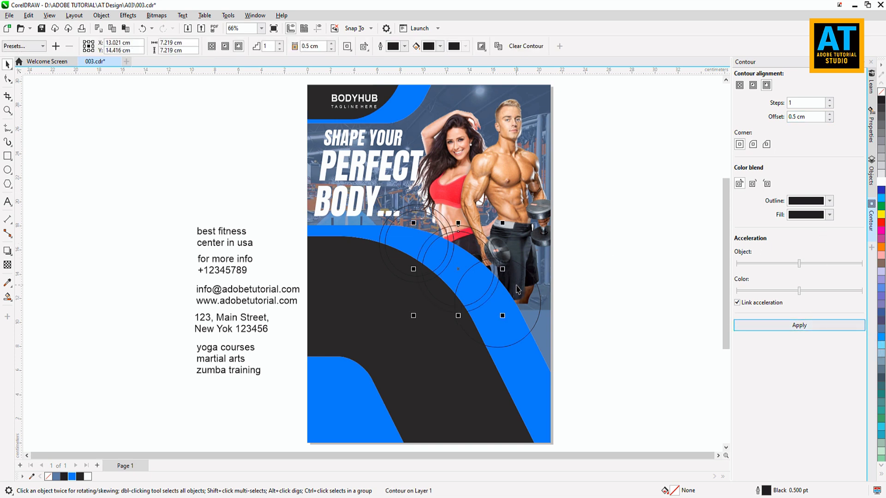
{"action": "left_click", "coordinate": [533, 282]}
{"action": "left_click", "coordinate": [809, 324]}
- Separate the contours of all three circles into independent circle objects
{"action": "left_click_drag", "start_coordinate": [618, 370], "coordinate": [363, 185]}
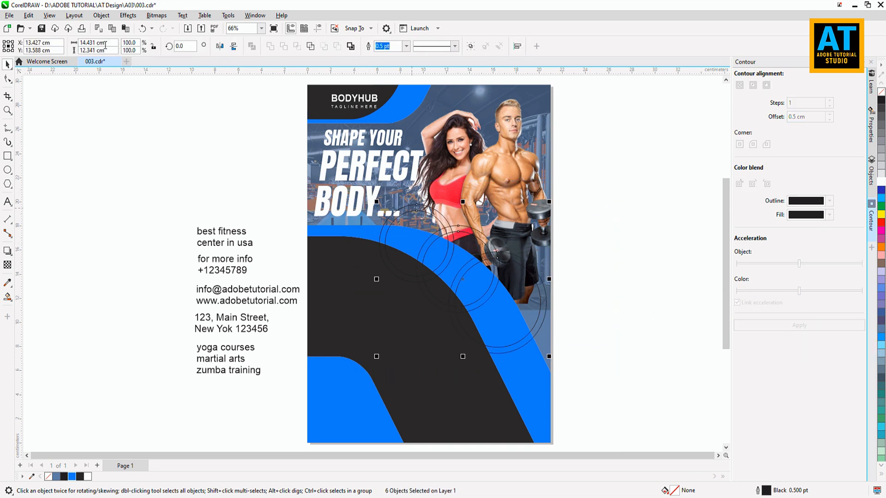
{"action": "left_click", "coordinate": [100, 16]}
{"action": "left_click", "coordinate": [114, 239]}
{"action": "left_click", "coordinate": [159, 222]}
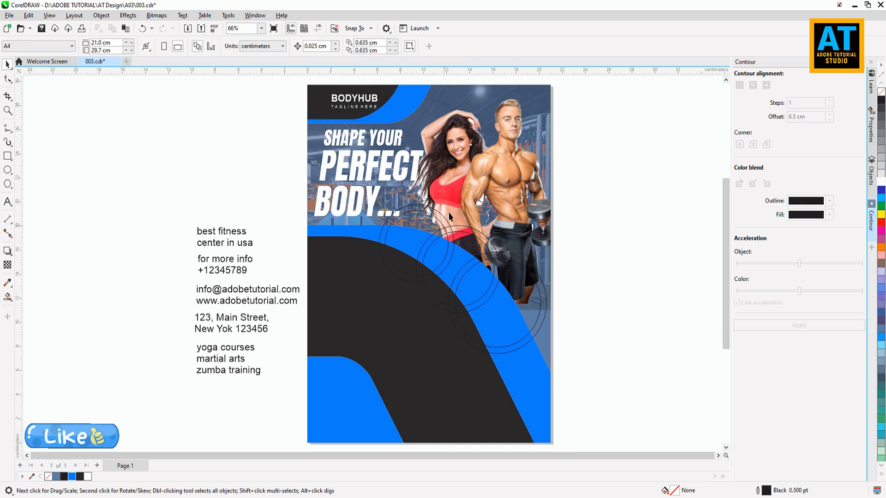
{"action": "left_click", "coordinate": [442, 219]}
- Fill all the inner and outer circles with white
{"action": "left_click_drag", "start_coordinate": [592, 354], "coordinate": [355, 185]}
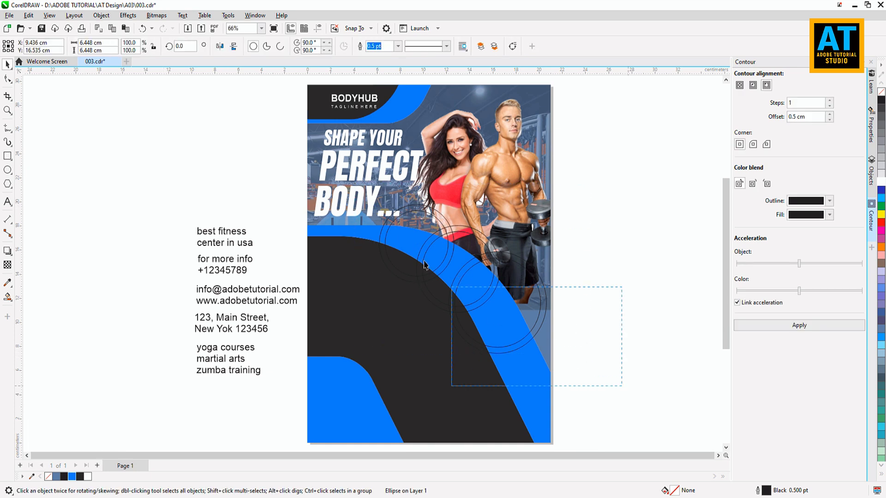
{"action": "left_click_drag", "start_coordinate": [423, 265], "coordinate": [367, 192]}
{"action": "left_click", "coordinate": [881, 181]}
{"action": "left_click", "coordinate": [626, 291]}
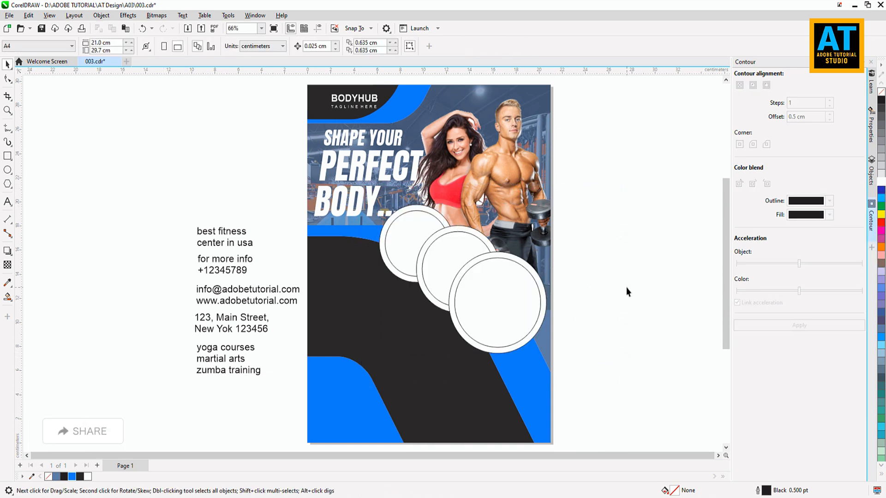
- Bring the smaller circle pairs to the front of the page so each overlaps the next larger pair
{"action": "left_click_drag", "start_coordinate": [470, 317], "coordinate": [477, 317]}
{"action": "right_click", "coordinate": [411, 232]}
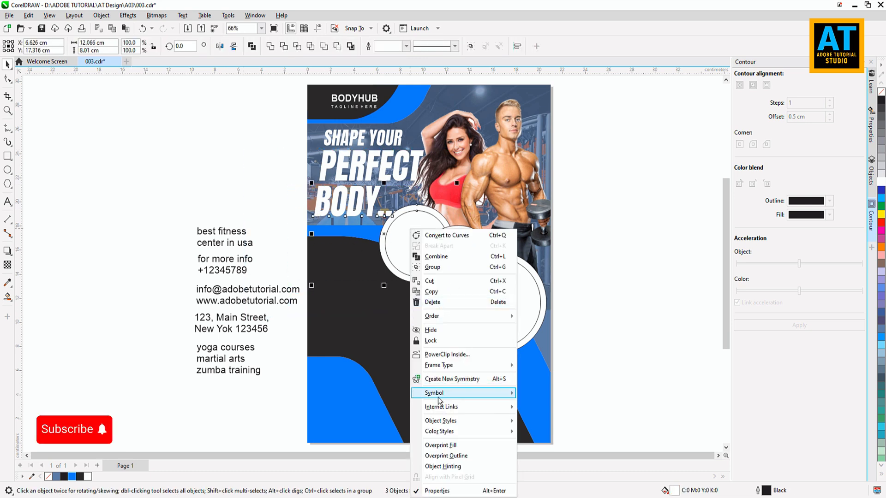
{"action": "mouse_move", "coordinate": [489, 316]}
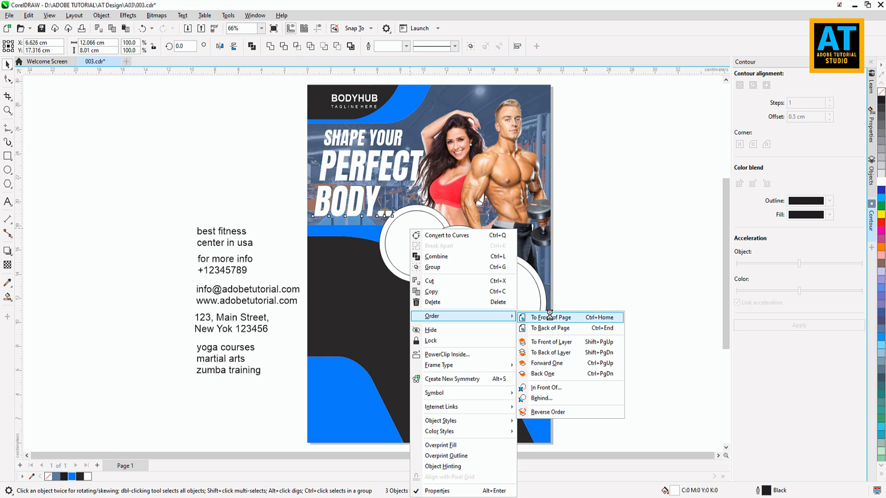
{"action": "left_click", "coordinate": [535, 316]}
{"action": "left_click", "coordinate": [635, 307]}
{"action": "left_click_drag", "start_coordinate": [504, 331], "coordinate": [505, 330]}
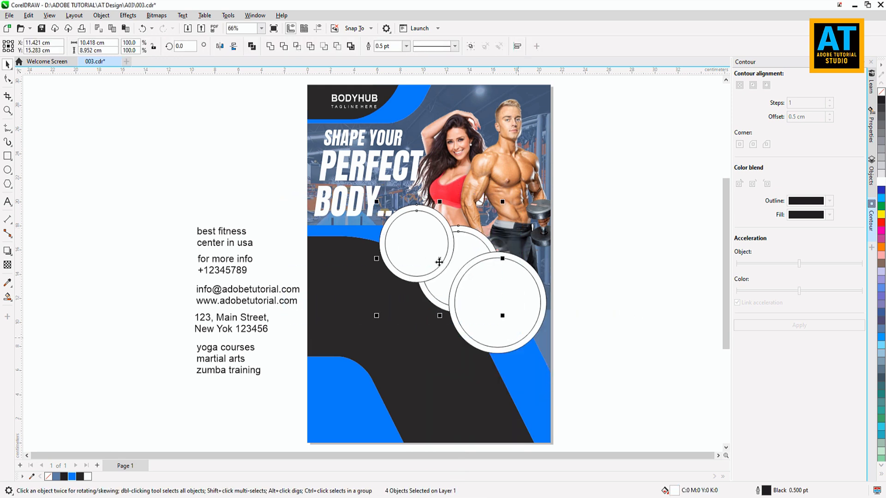
{"action": "right_click", "coordinate": [431, 232]}
{"action": "mouse_move", "coordinate": [459, 323]}
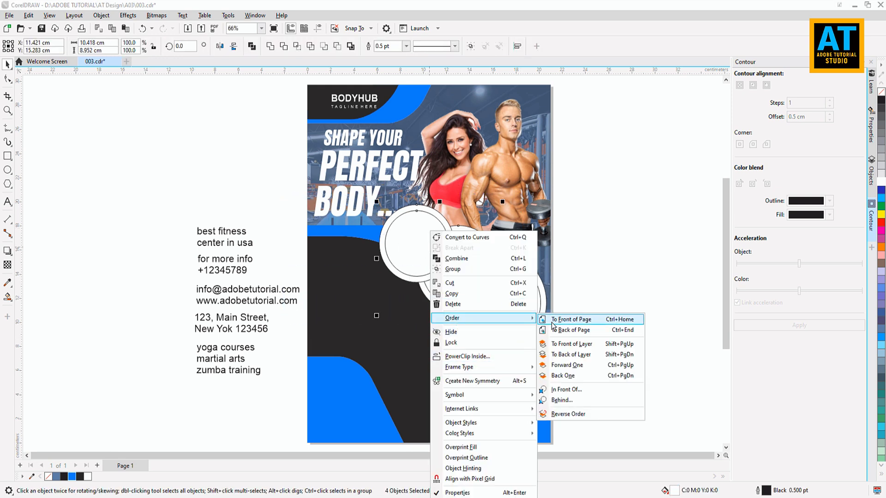
{"action": "left_click", "coordinate": [561, 318]}
{"action": "left_click", "coordinate": [292, 206]}
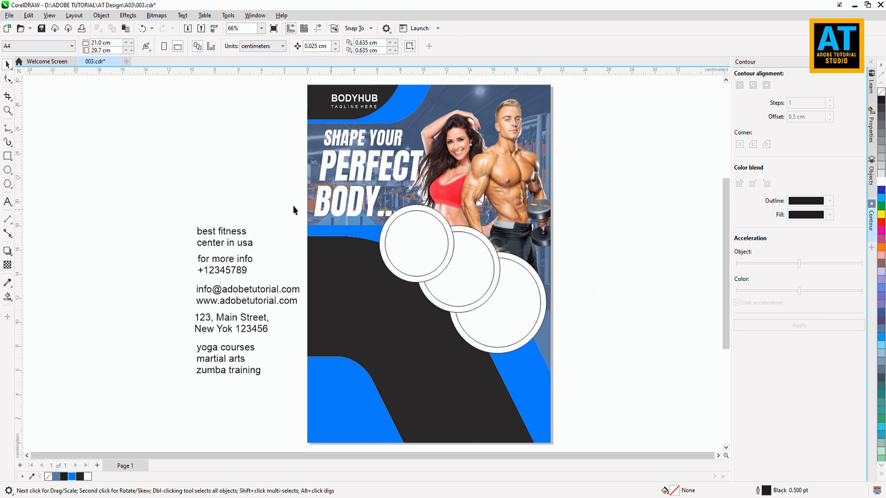
- Import 10-Things-to-Look-for-in-Your-Personal-Trainer.jpg, place it beside the page at about 14.9 × 9.4 cm, and close the Contour settings
{"action": "left_click", "coordinate": [188, 28]}
{"action": "double_click", "coordinate": [345, 8]}
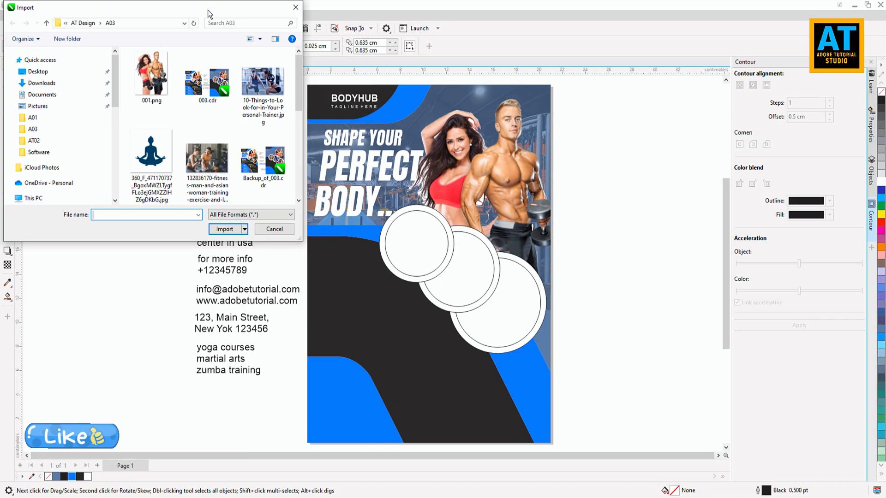
{"action": "left_click_drag", "start_coordinate": [207, 11], "coordinate": [457, 73]}
{"action": "double_click", "coordinate": [511, 149]}
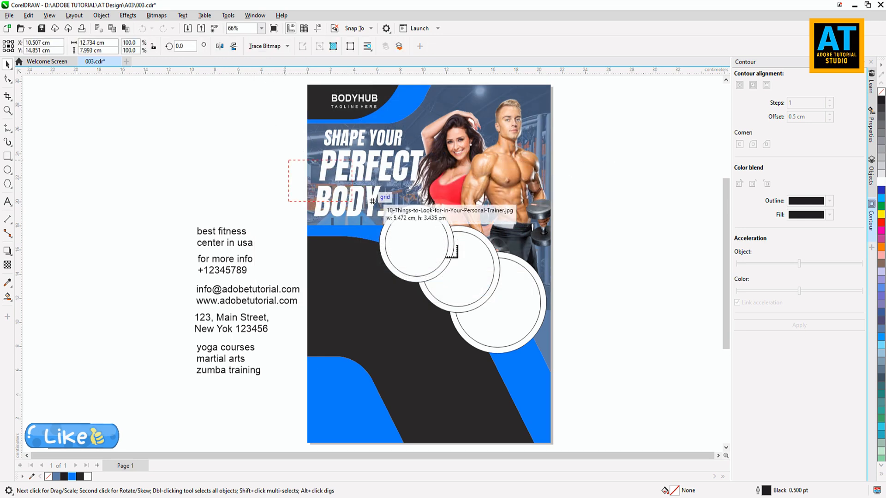
{"action": "left_click_drag", "start_coordinate": [458, 258], "coordinate": [461, 273]}
{"action": "left_click_drag", "start_coordinate": [397, 214], "coordinate": [666, 220]}
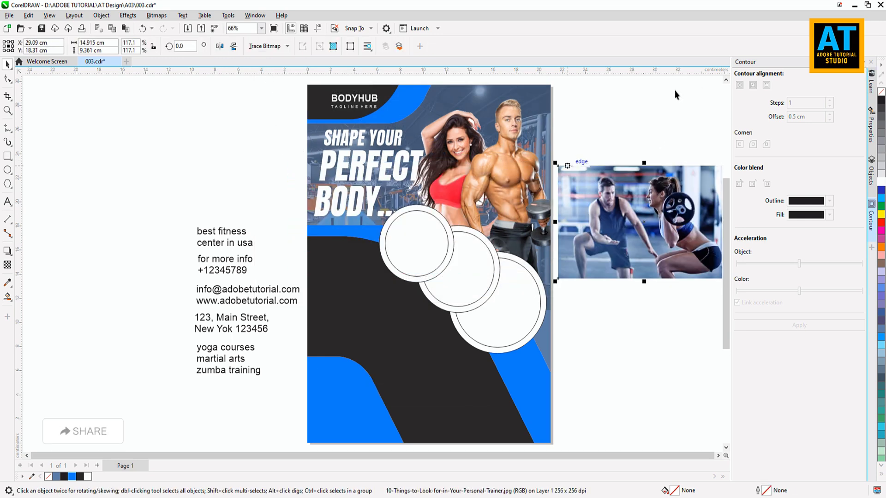
{"action": "left_click", "coordinate": [863, 62]}
{"action": "left_click", "coordinate": [295, 78]}
- Import the 132836170 fitness man and woman training photo, pngwing.com.png and You're+Brand+New+to+Fitness.jpg together
{"action": "left_click", "coordinate": [187, 29]}
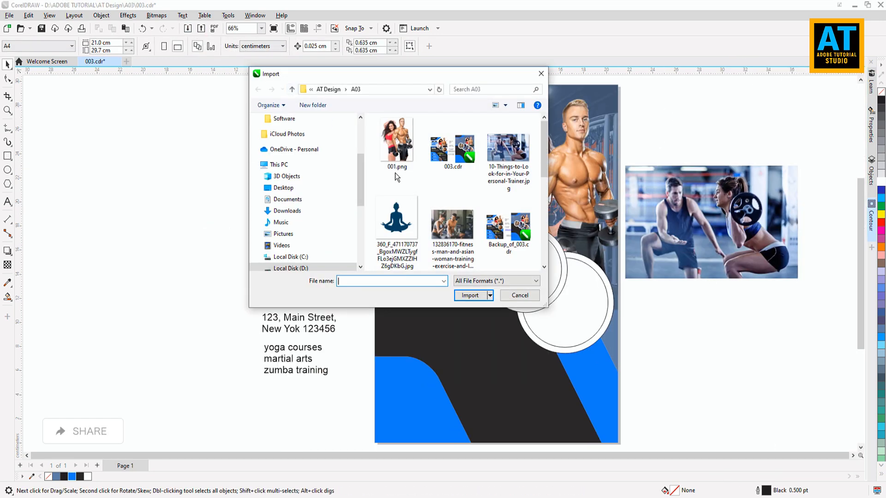
{"action": "left_click", "coordinate": [452, 228]}
{"action": "scroll", "coordinate": [482, 251], "scroll_direction": "down", "scroll_amount": 1}
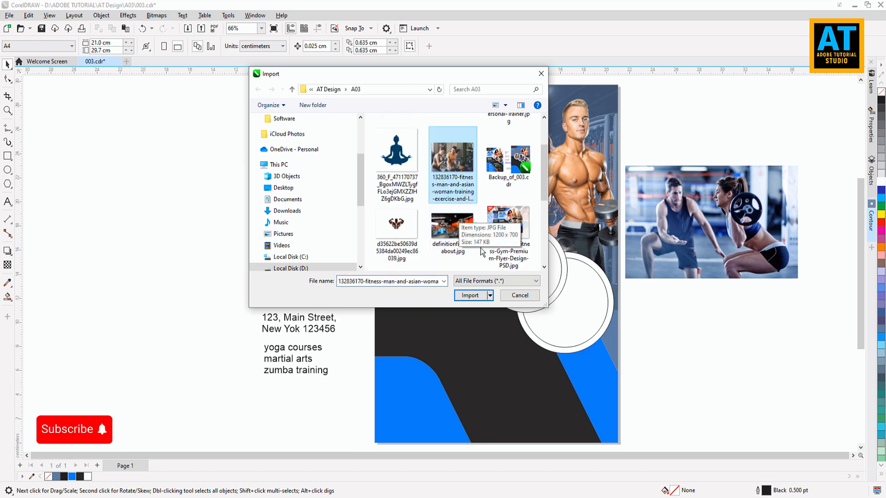
{"action": "scroll", "coordinate": [475, 239], "scroll_direction": "down", "scroll_amount": 2}
{"action": "scroll", "coordinate": [478, 200], "scroll_direction": "up", "scroll_amount": 1}
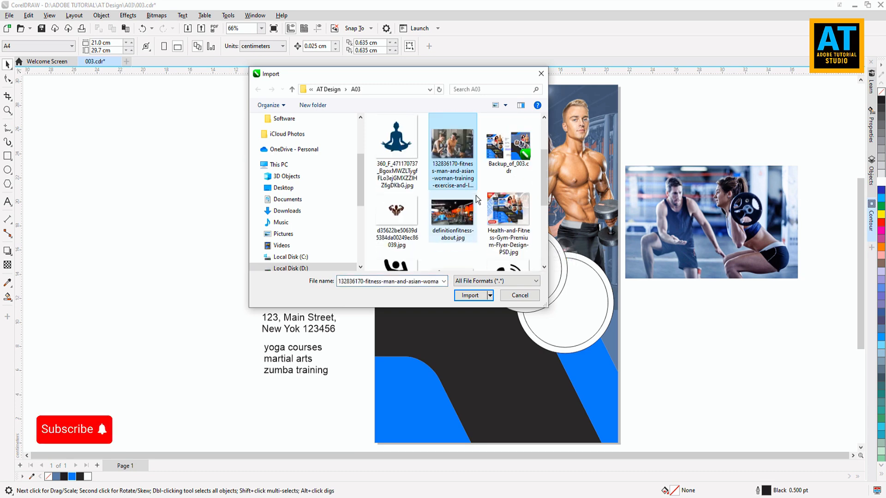
{"action": "scroll", "coordinate": [545, 177], "scroll_direction": "up", "scroll_amount": 1}
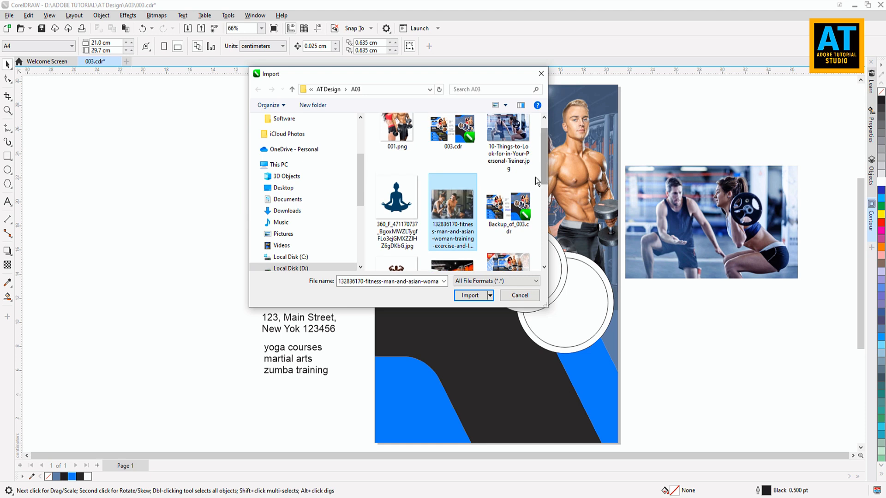
{"action": "scroll", "coordinate": [546, 173], "scroll_direction": "down", "scroll_amount": 1}
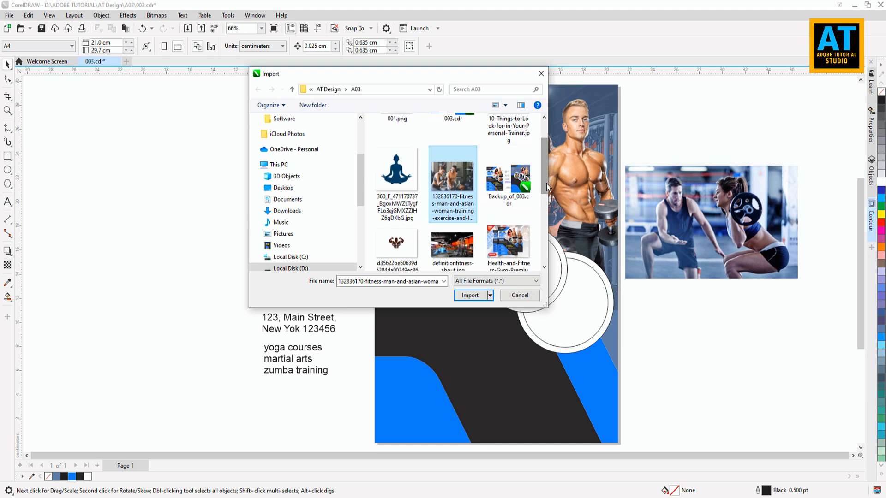
{"action": "left_click_drag", "start_coordinate": [546, 188], "coordinate": [542, 245]}
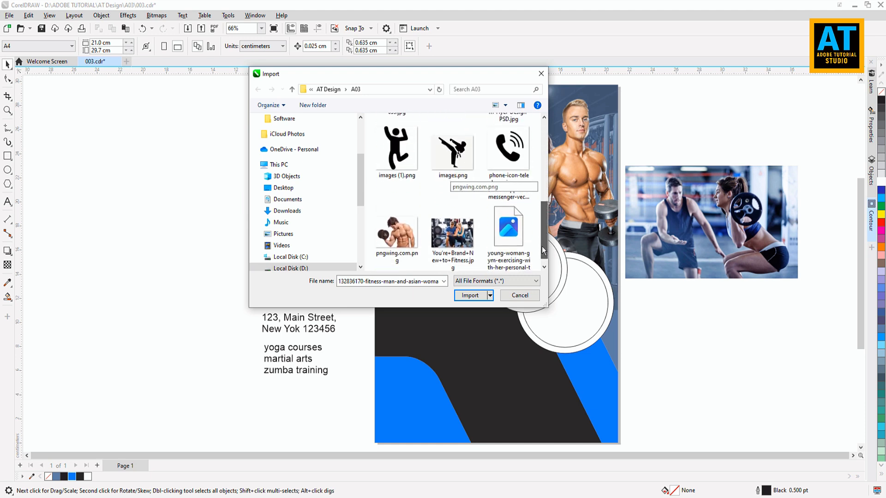
{"action": "left_click", "coordinate": [452, 226], "text": "ctrl"}
{"action": "left_click", "coordinate": [396, 226], "text": "ctrl"}
{"action": "left_click", "coordinate": [470, 295]}
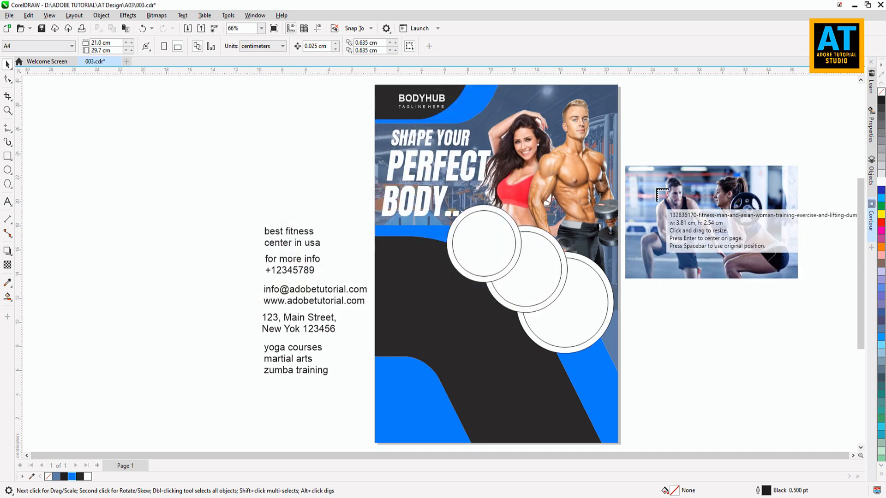
- Place the three imported photos in a row beside the page, above the personal trainer photo
{"action": "left_click_drag", "start_coordinate": [734, 112], "coordinate": [793, 190]}
{"action": "left_click_drag", "start_coordinate": [809, 111], "coordinate": [825, 177]}
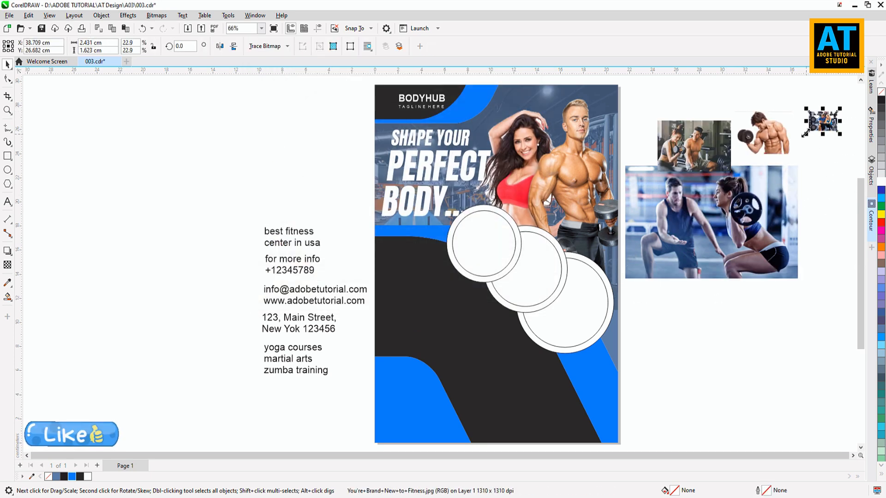
{"action": "left_click_drag", "start_coordinate": [808, 132], "coordinate": [788, 164]}
- Move the personal trainer photo toward the largest circle and PowerClip it inside the inner circle
{"action": "left_click_drag", "start_coordinate": [663, 234], "coordinate": [646, 265]}
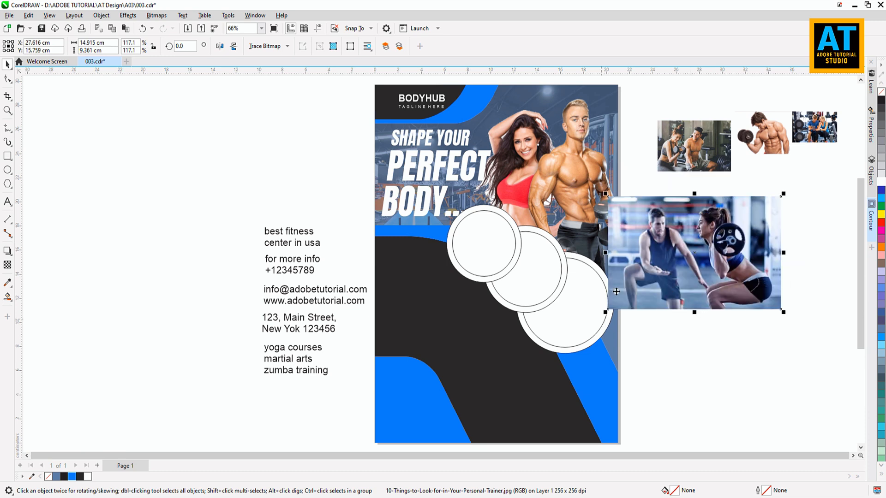
{"action": "right_click", "coordinate": [639, 281]}
{"action": "left_click", "coordinate": [675, 133]}
{"action": "left_click", "coordinate": [579, 311]}
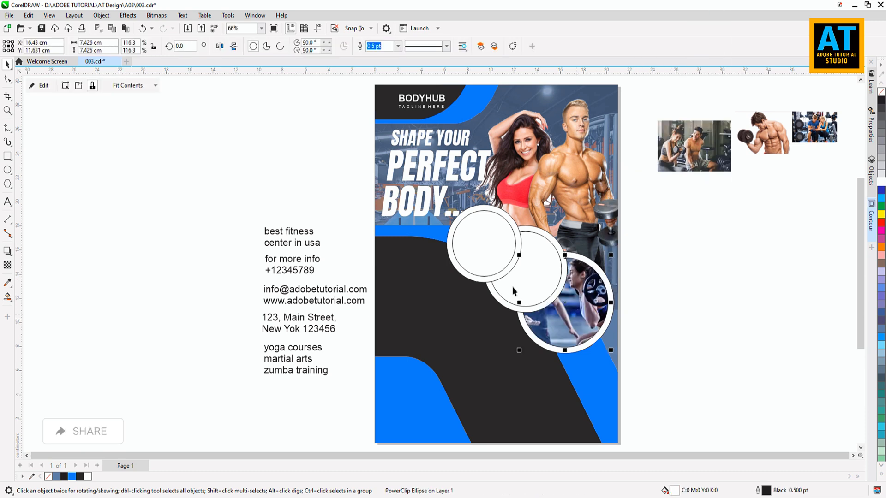
- Center and adjust the clipped photo in the largest circle, and shift that circle pair to overhang the page's right edge
{"action": "left_click", "coordinate": [129, 86]}
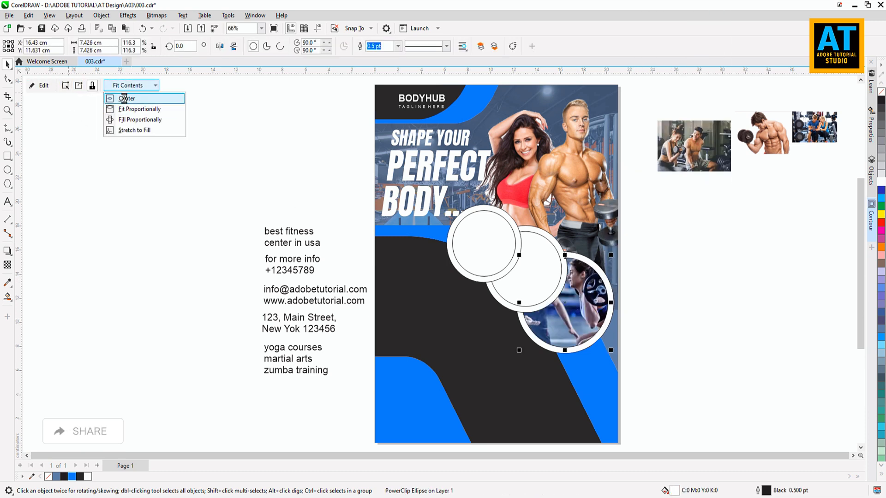
{"action": "left_click", "coordinate": [124, 99]}
{"action": "left_click", "coordinate": [66, 85]}
{"action": "left_click_drag", "start_coordinate": [654, 363], "coordinate": [649, 363]}
{"action": "mouse_move", "coordinate": [595, 311]}
{"action": "left_mouse_down"}
{"action": "mouse_move", "coordinate": [585, 308]}
{"action": "mouse_move", "coordinate": [611, 316]}
{"action": "left_mouse_up"}
{"action": "left_click", "coordinate": [683, 357]}
{"action": "left_click", "coordinate": [681, 363]}
- PowerClip the photo of the man and woman lifting dumbbells inside the middle inner circle
{"action": "left_click", "coordinate": [710, 158]}
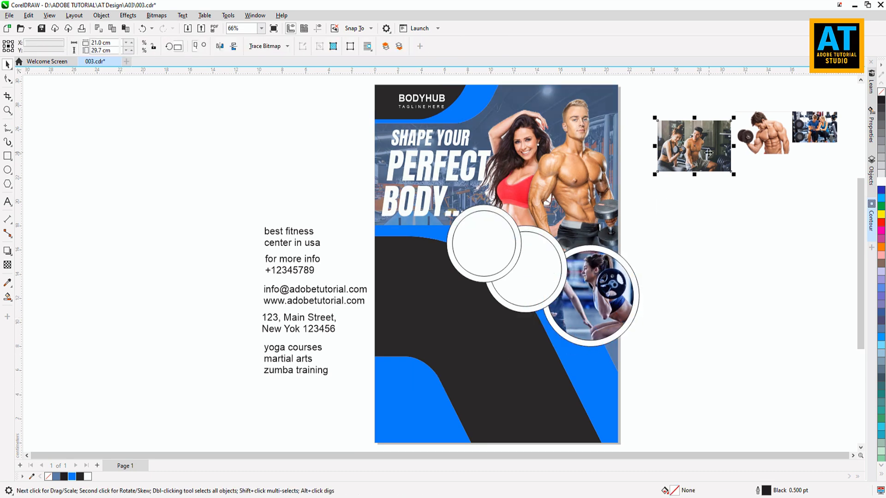
{"action": "right_click", "coordinate": [676, 147]}
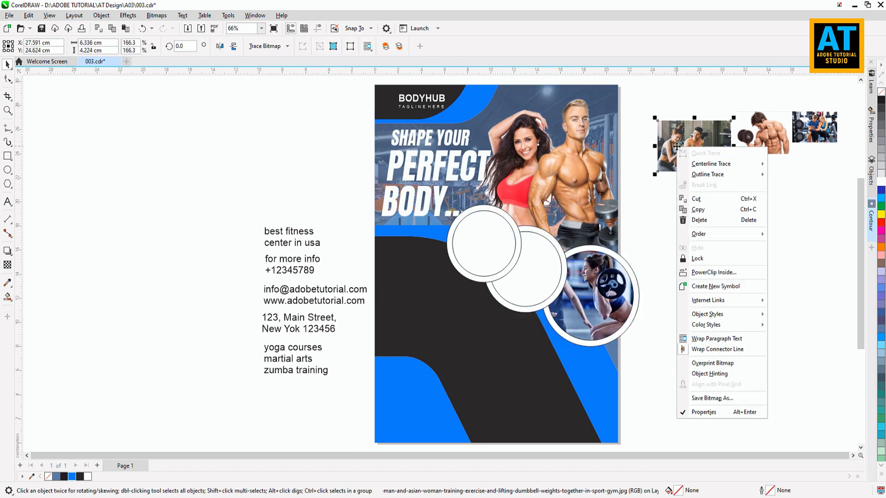
{"action": "left_click", "coordinate": [695, 272]}
{"action": "left_click", "coordinate": [544, 257]}
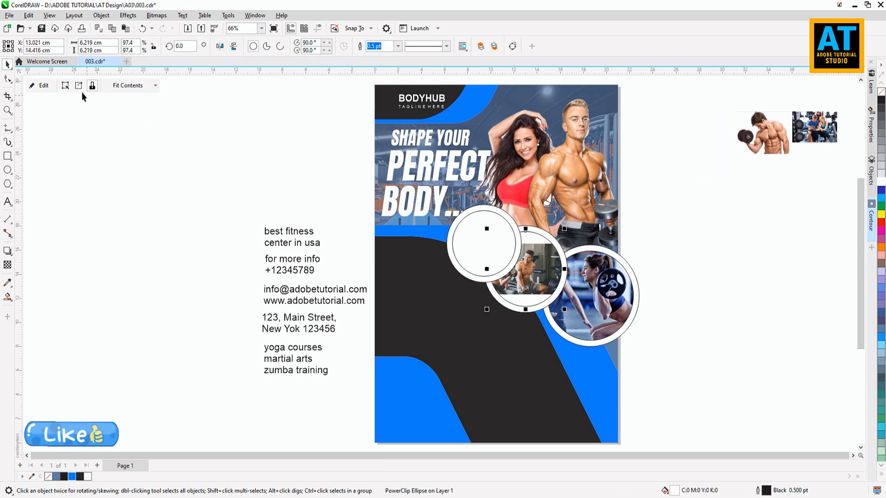
- Enlarge the middle circle's photo to about 10.8 × 7.2 cm, mirror it horizontally, and shift it to frame the woman
{"action": "left_click_drag", "start_coordinate": [564, 298], "coordinate": [591, 315]}
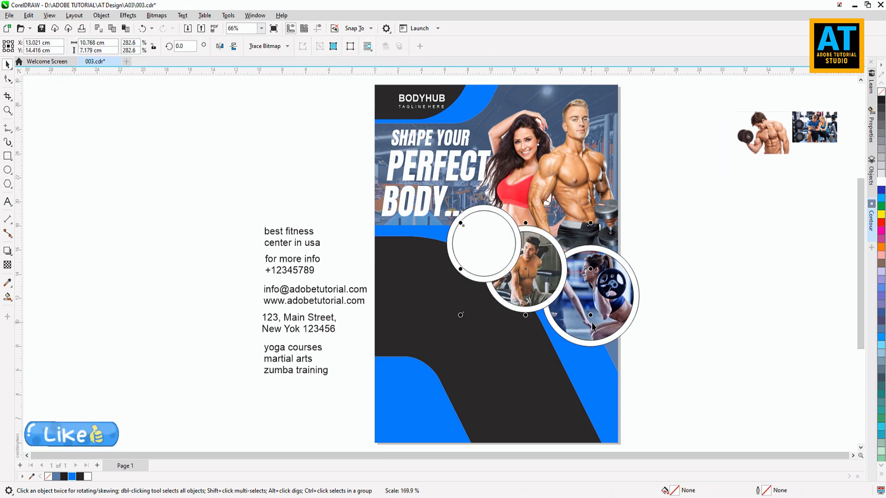
{"action": "left_click", "coordinate": [220, 46]}
{"action": "scroll", "coordinate": [544, 276], "scroll_direction": "up", "scroll_amount": 3}
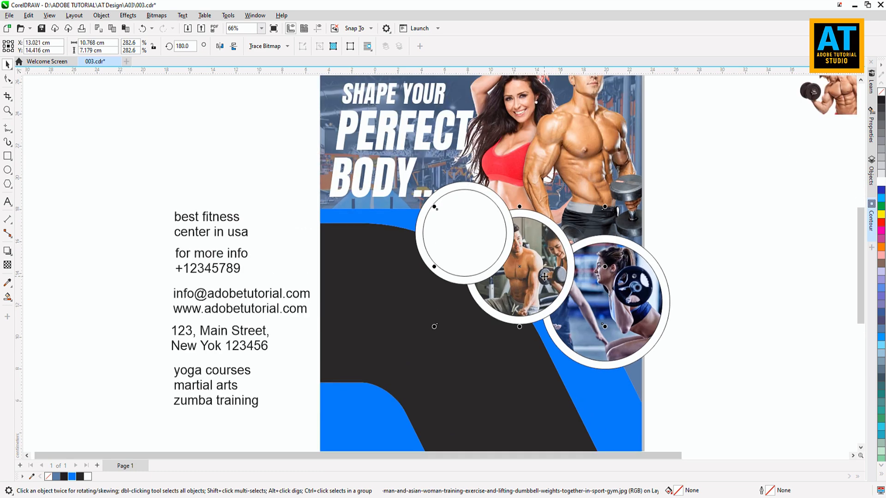
{"action": "left_click_drag", "start_coordinate": [538, 273], "coordinate": [529, 277]}
{"action": "scroll", "coordinate": [435, 266], "scroll_direction": "down", "scroll_amount": 2}
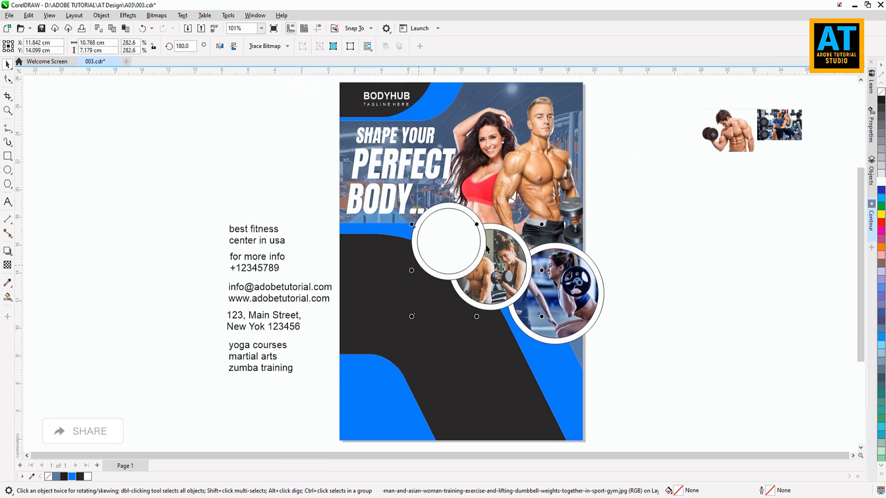
- Move the gym photo of the seated couple beside the circles and PowerClip it inside the smallest inner circle
{"action": "left_click_drag", "start_coordinate": [728, 155], "coordinate": [542, 228]}
{"action": "scroll", "coordinate": [508, 242], "scroll_direction": "up", "scroll_amount": 2}
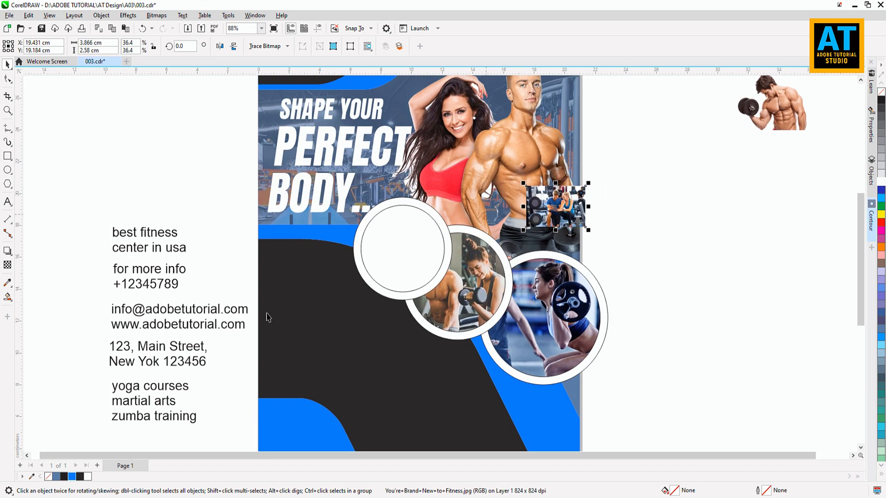
{"action": "right_click", "coordinate": [556, 203]}
{"action": "left_click", "coordinate": [595, 329]}
{"action": "left_click", "coordinate": [423, 245]}
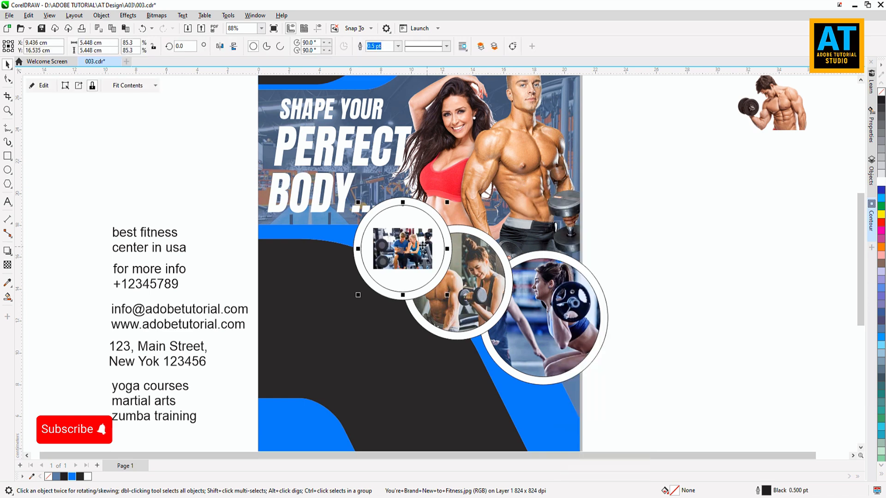
- Enlarge the clipped couple photo to about 8.8 × 5.8 cm and shift it to frame both people in the smallest circle
{"action": "left_click", "coordinate": [78, 86]}
{"action": "left_click_drag", "start_coordinate": [433, 269], "coordinate": [476, 297]}
{"action": "left_click_drag", "start_coordinate": [411, 251], "coordinate": [404, 251]}
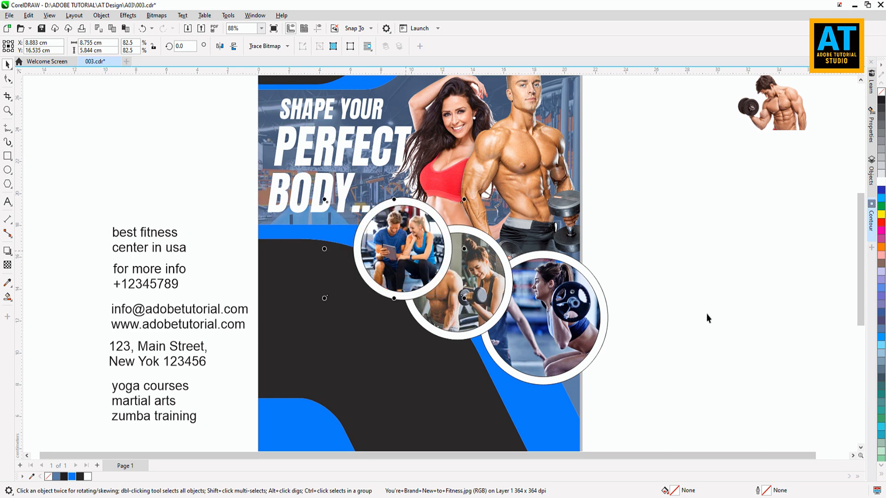
- Remove the outlines from all photo circles, scale them together to about 14.2 × 10.1 cm, and move the set slightly down
{"action": "left_click_drag", "start_coordinate": [668, 396], "coordinate": [473, 325]}
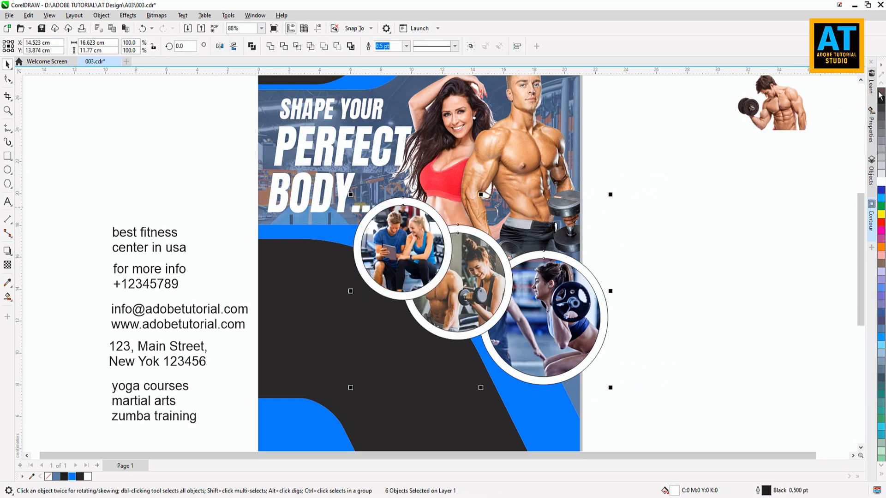
{"action": "left_click_drag", "start_coordinate": [611, 388], "coordinate": [573, 360]}
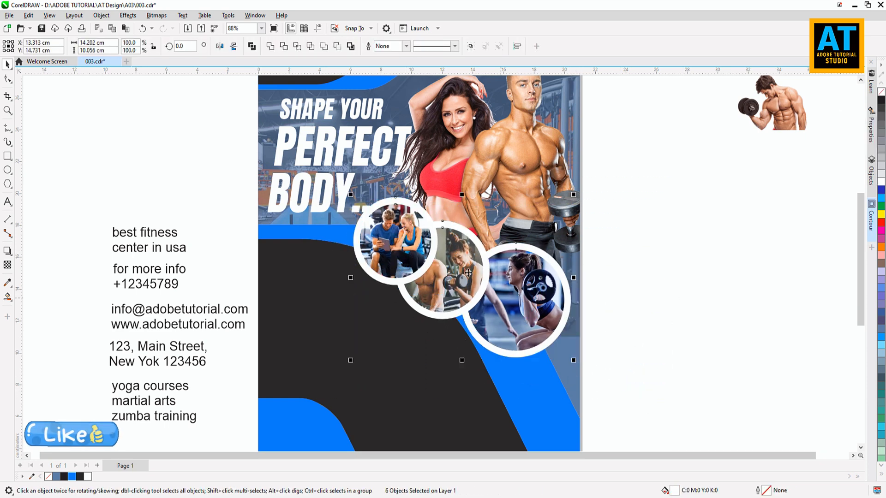
{"action": "left_click_drag", "start_coordinate": [469, 273], "coordinate": [459, 293]}
- Spread the circle pairs into a steeper diagonal, then move the whole set and scale it to about 13.0 × 11.5 cm
{"action": "left_click_drag", "start_coordinate": [663, 405], "coordinate": [377, 229]}
{"action": "left_click_drag", "start_coordinate": [503, 300], "coordinate": [507, 312]}
{"action": "left_click_drag", "start_coordinate": [611, 420], "coordinate": [444, 258]}
{"action": "left_click_drag", "start_coordinate": [518, 319], "coordinate": [510, 342]}
{"action": "left_click_drag", "start_coordinate": [606, 428], "coordinate": [340, 193]}
{"action": "left_click_drag", "start_coordinate": [391, 243], "coordinate": [420, 229]}
{"action": "left_click_drag", "start_coordinate": [355, 191], "coordinate": [370, 206]}
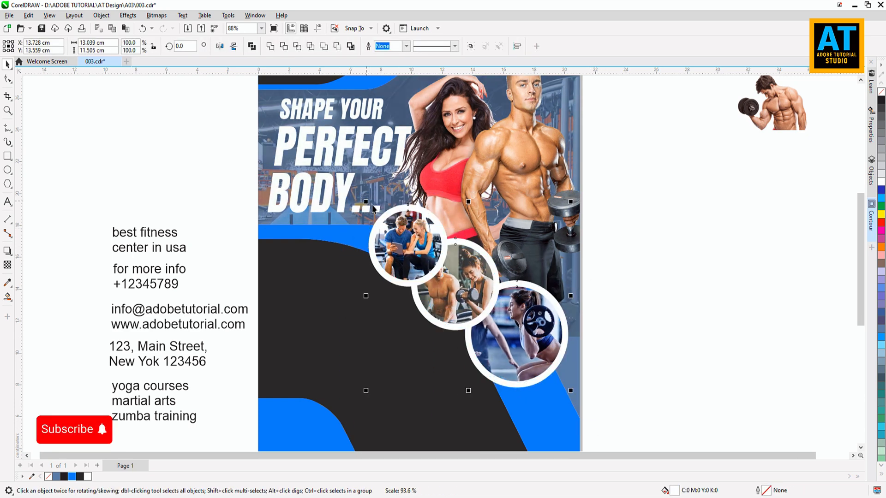
- Group each white circle with its inner photo circle, making separate groups for the small, large and middle pairs
{"action": "left_click", "coordinate": [387, 328]}
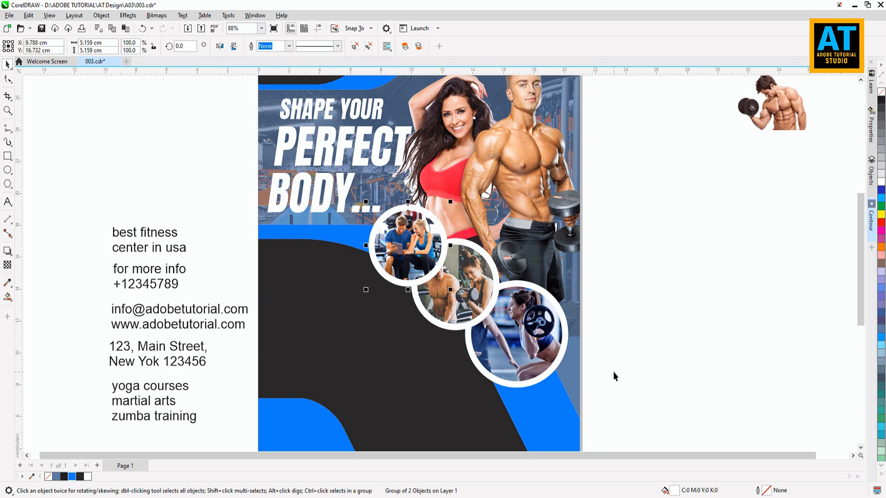
{"action": "left_click_drag", "start_coordinate": [586, 420], "coordinate": [445, 279]}
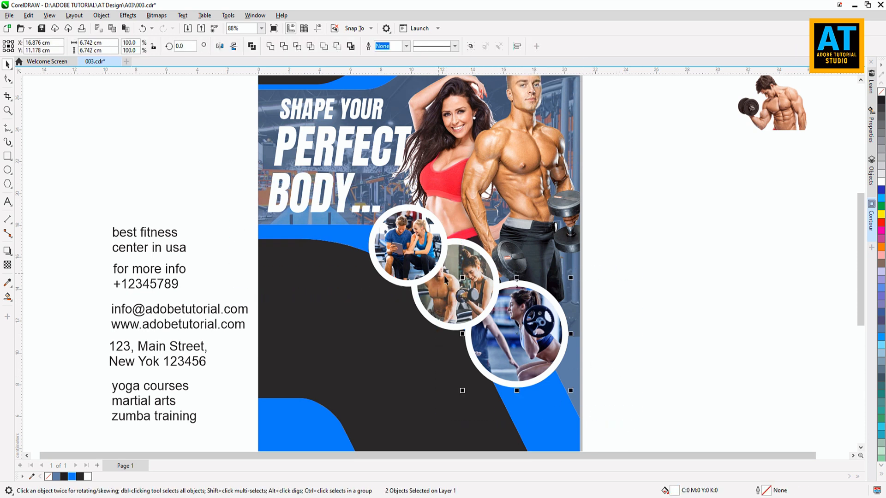
{"action": "left_click", "coordinate": [575, 336]}
{"action": "left_click_drag", "start_coordinate": [382, 227], "coordinate": [381, 228]}
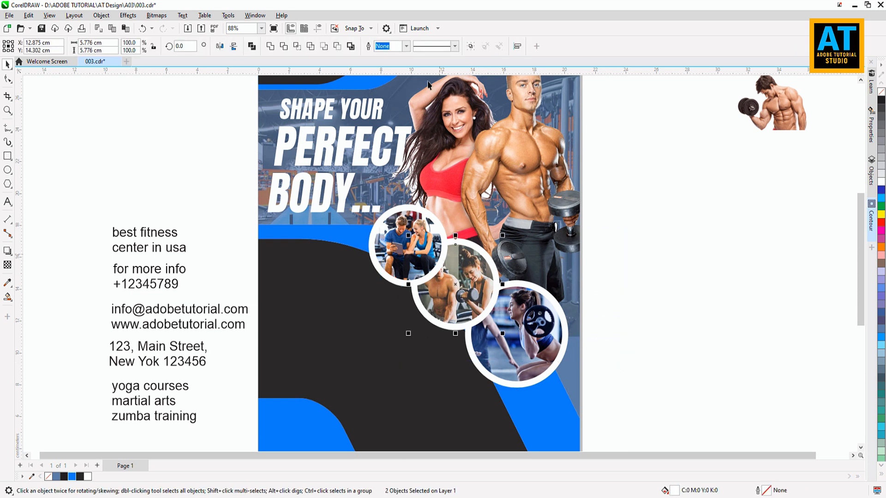
{"action": "left_click", "coordinate": [469, 48]}
- Add a downward drop shadow to the smallest circle group with opacity 83 and feathering 5
{"action": "left_click", "coordinate": [413, 209]}
{"action": "left_click", "coordinate": [8, 250]}
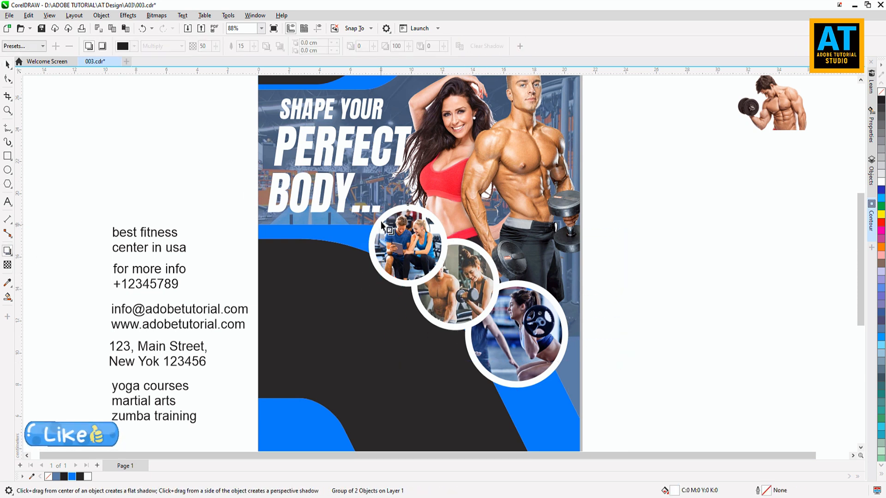
{"action": "left_click_drag", "start_coordinate": [408, 205], "coordinate": [408, 287]}
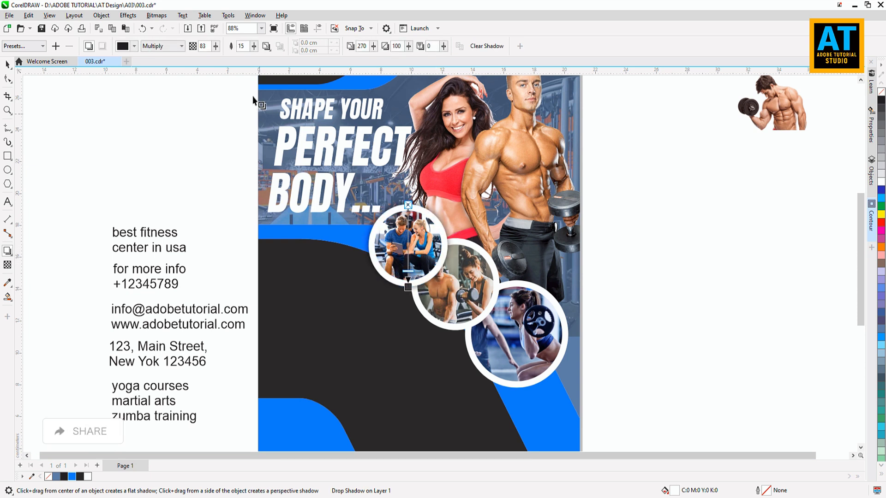
{"action": "left_click_drag", "start_coordinate": [249, 48], "coordinate": [227, 50]}
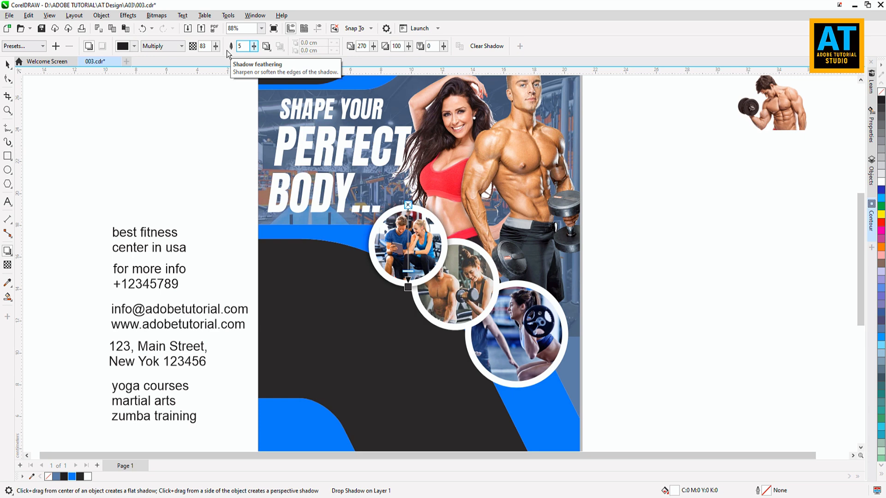
{"action": "key", "text": "Return"}
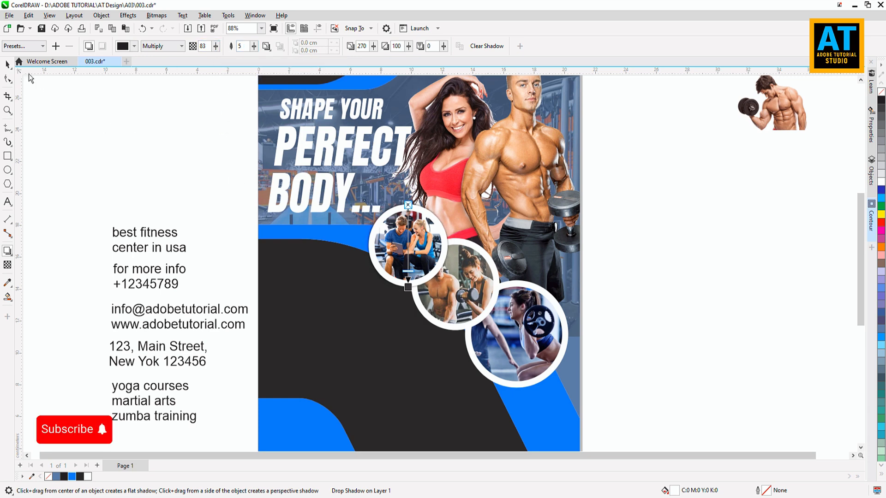
{"action": "key", "text": "space"}
- Copy the drop shadow from the smallest circle group to the middle circle group
{"action": "scroll", "coordinate": [471, 258], "scroll_direction": "up", "scroll_amount": 2}
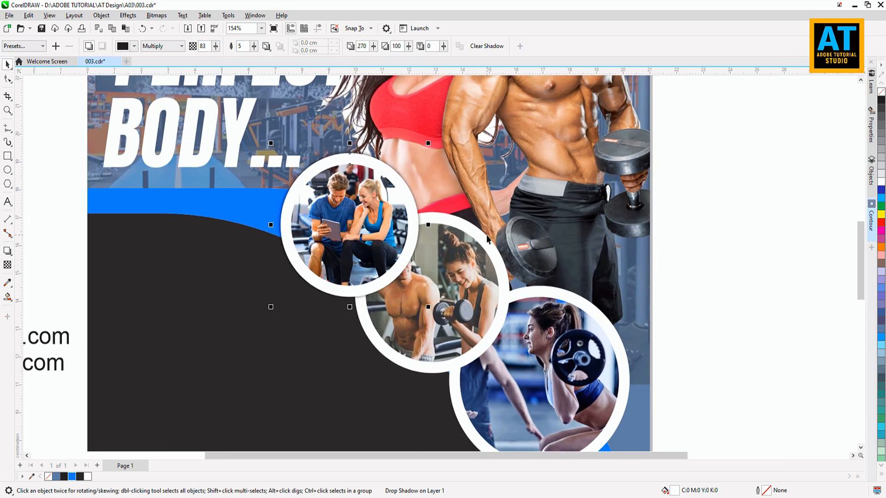
{"action": "left_click", "coordinate": [487, 263]}
{"action": "left_click", "coordinate": [101, 15]}
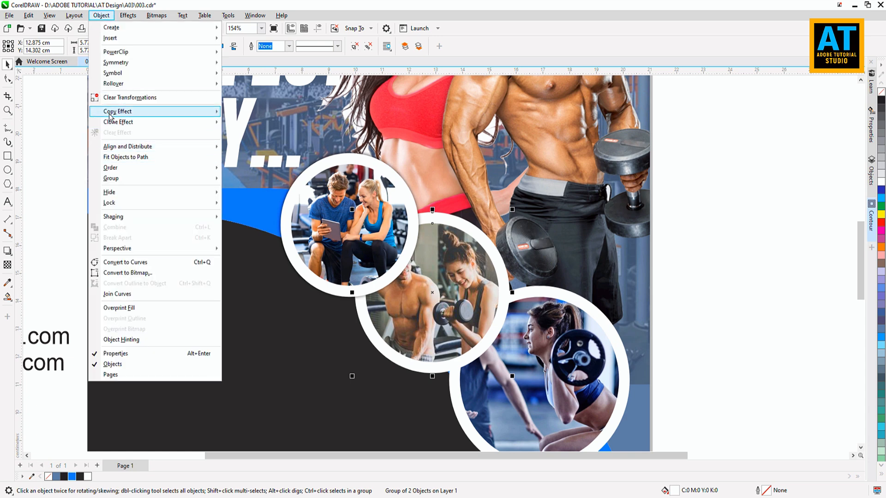
{"action": "mouse_move", "coordinate": [112, 125]}
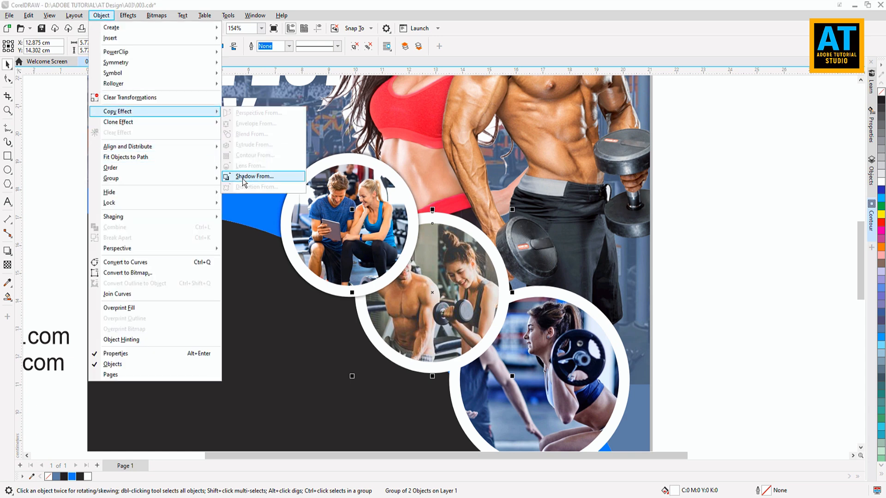
{"action": "left_click", "coordinate": [242, 179]}
{"action": "left_click", "coordinate": [371, 155]}
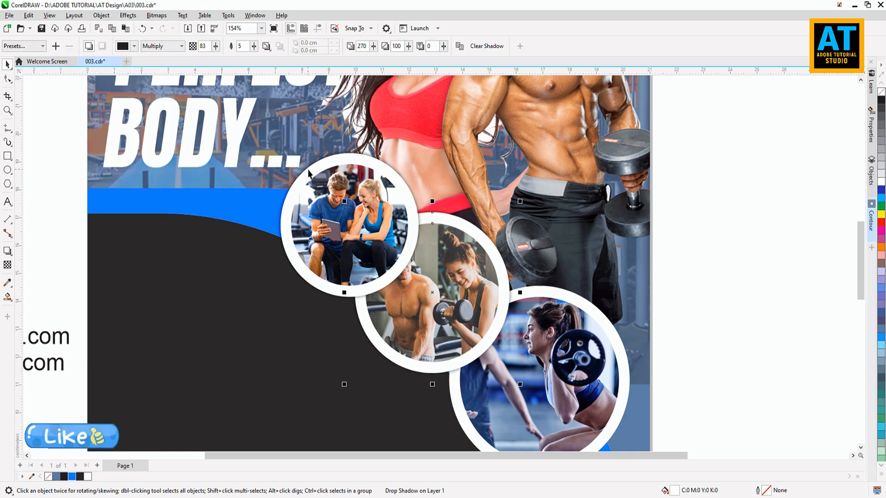
- Copy the smallest circle's drop shadow to the largest circle group
{"action": "left_click", "coordinate": [533, 294]}
{"action": "left_click", "coordinate": [101, 15]}
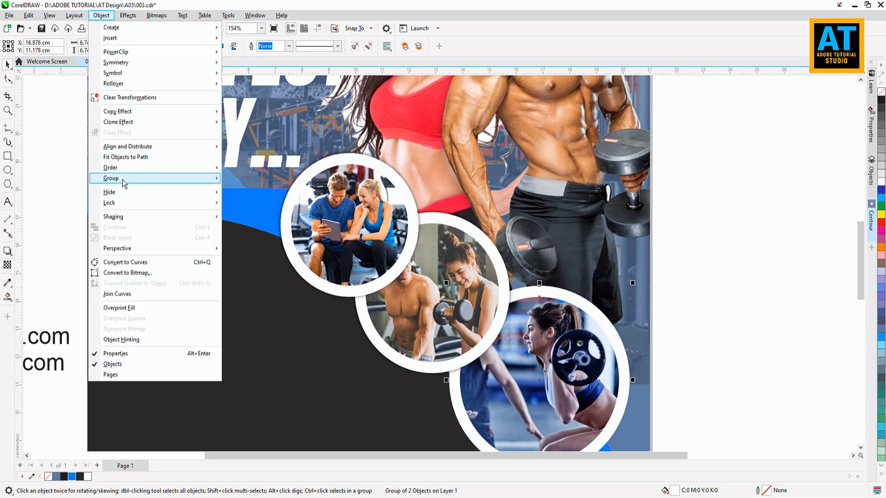
{"action": "mouse_move", "coordinate": [119, 113]}
{"action": "left_click", "coordinate": [264, 177]}
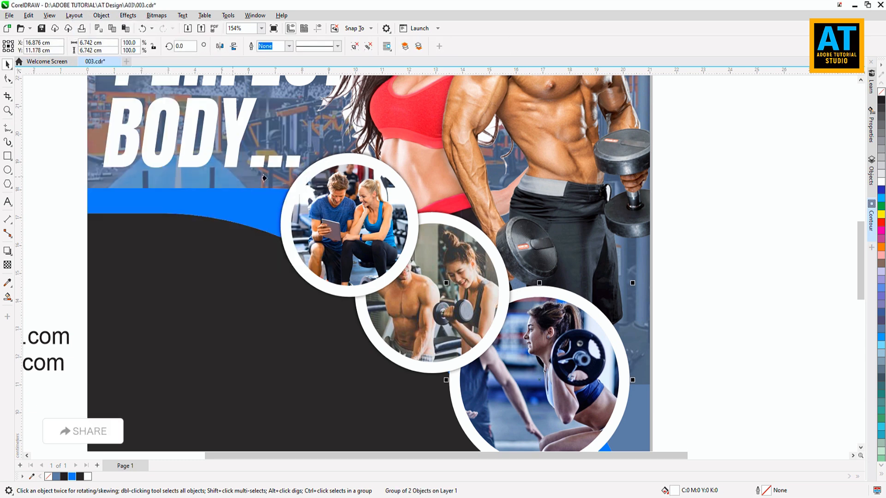
{"action": "left_click", "coordinate": [287, 183]}
{"action": "scroll", "coordinate": [323, 184], "scroll_direction": "down", "scroll_amount": 2}
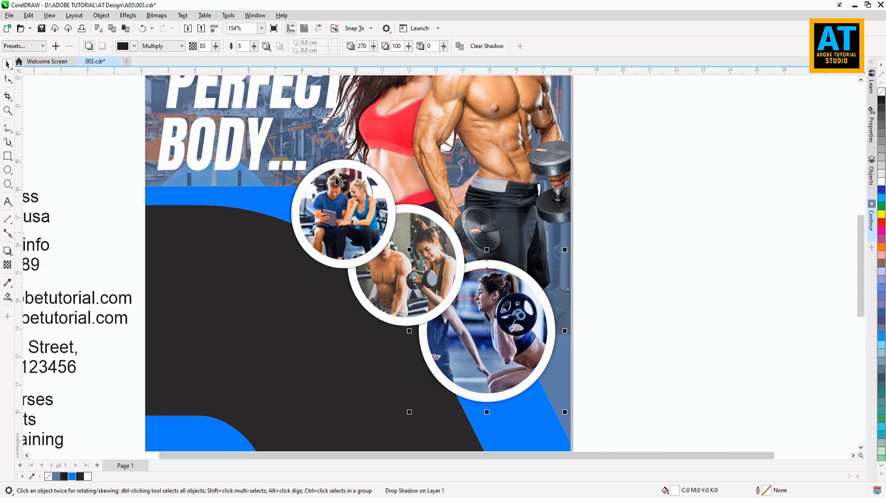
- Scale the headline word "BODY..." down to about 5.6 × 1.9 cm so it clears the smallest circle
{"action": "left_click", "coordinate": [567, 409]}
{"action": "left_click_drag", "start_coordinate": [593, 414], "coordinate": [284, 150]}
{"action": "scroll", "coordinate": [438, 328], "scroll_direction": "down", "scroll_amount": 1}
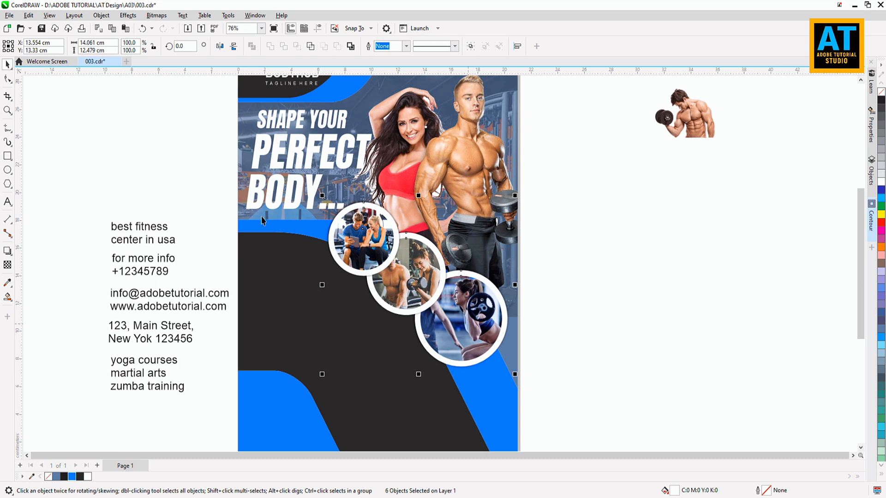
{"action": "left_click_drag", "start_coordinate": [394, 251], "coordinate": [396, 253]}
{"action": "left_click_drag", "start_coordinate": [347, 213], "coordinate": [323, 205]}
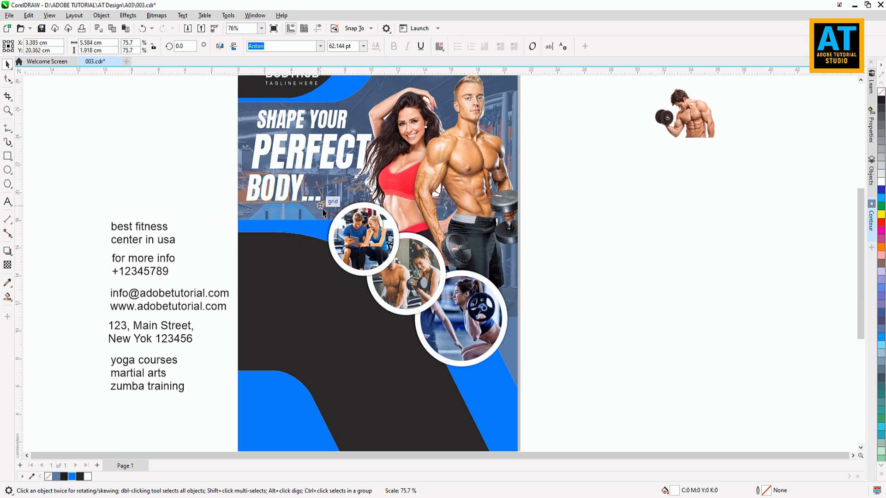
- Select all three shadowed photo circles and enlarge them slightly together toward the headline
{"action": "left_click", "coordinate": [306, 211]}
{"action": "left_click_drag", "start_coordinate": [217, 188], "coordinate": [528, 383]}
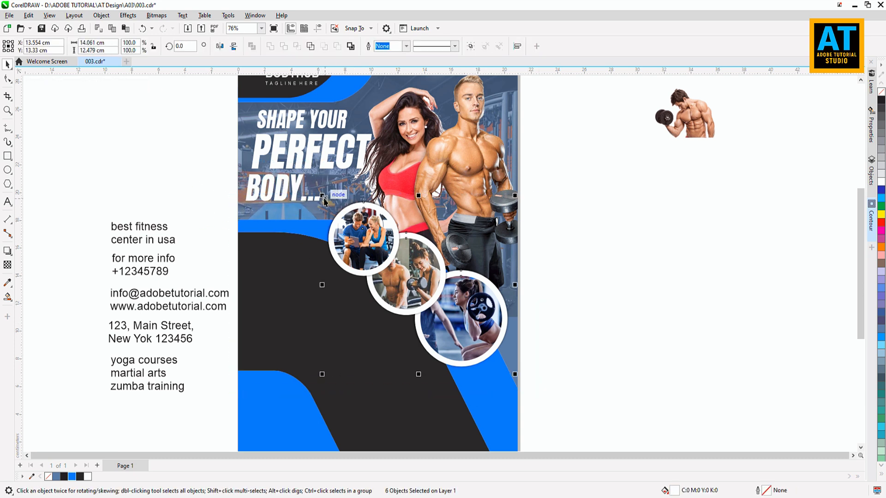
{"action": "left_click_drag", "start_coordinate": [323, 196], "coordinate": [316, 189]}
{"action": "left_click", "coordinate": [626, 302]}
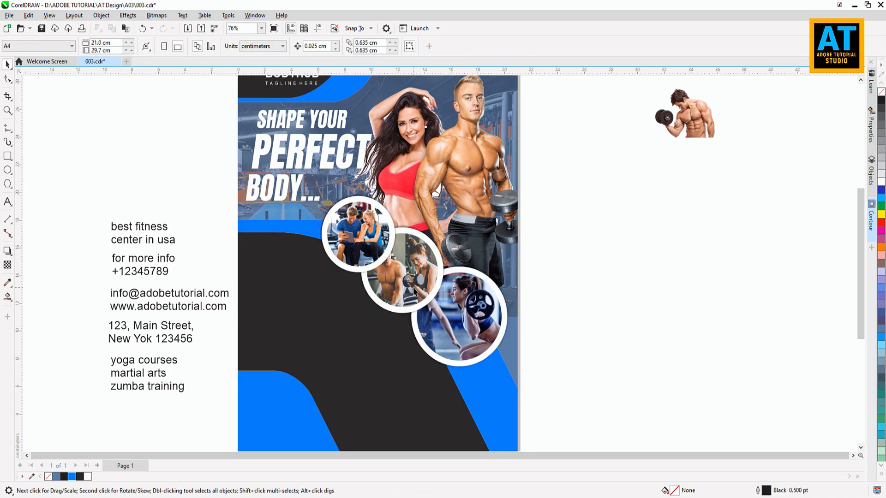
- Move the "for more info" contact text onto the dark shape, make it white, bold and italic, and enlarge it to about 36 pt
{"action": "key", "text": "shift+F4"}
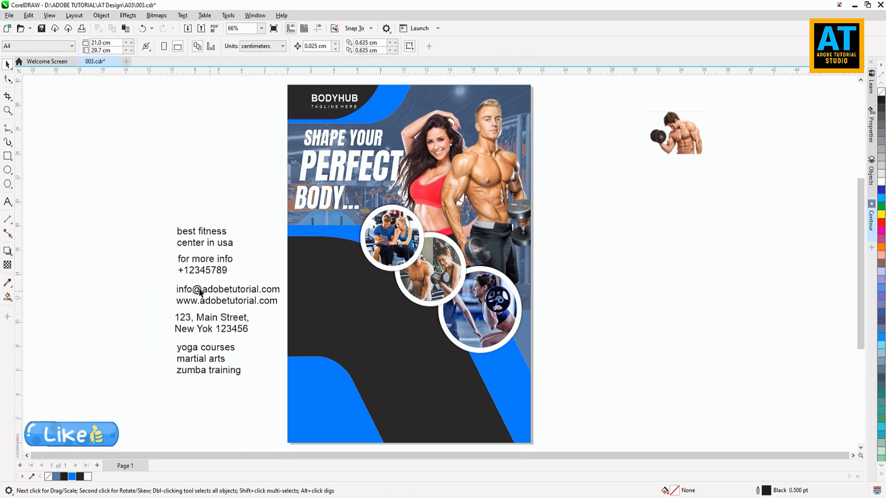
{"action": "left_click_drag", "start_coordinate": [201, 264], "coordinate": [413, 336]}
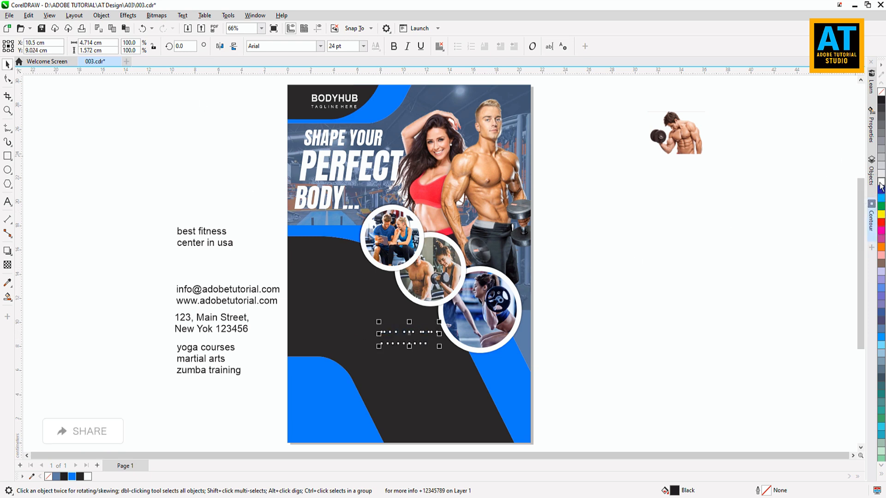
{"action": "key", "text": "ctrl+b"}
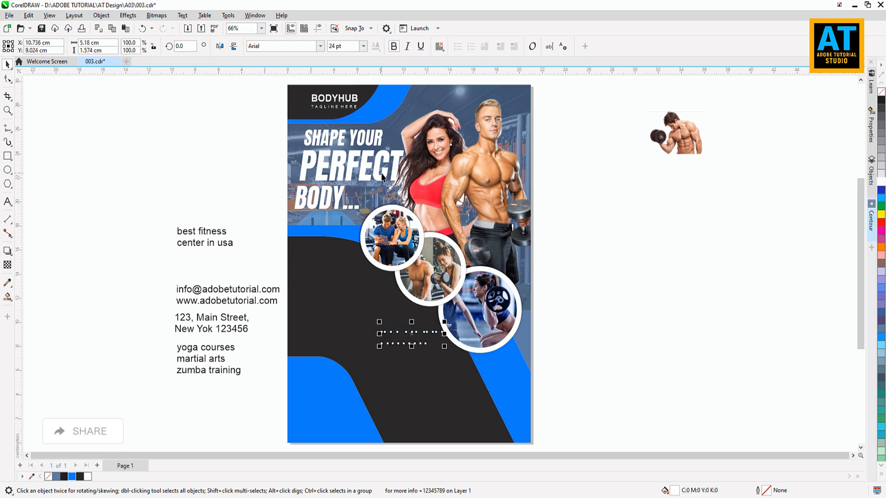
{"action": "left_click_drag", "start_coordinate": [380, 322], "coordinate": [344, 303]}
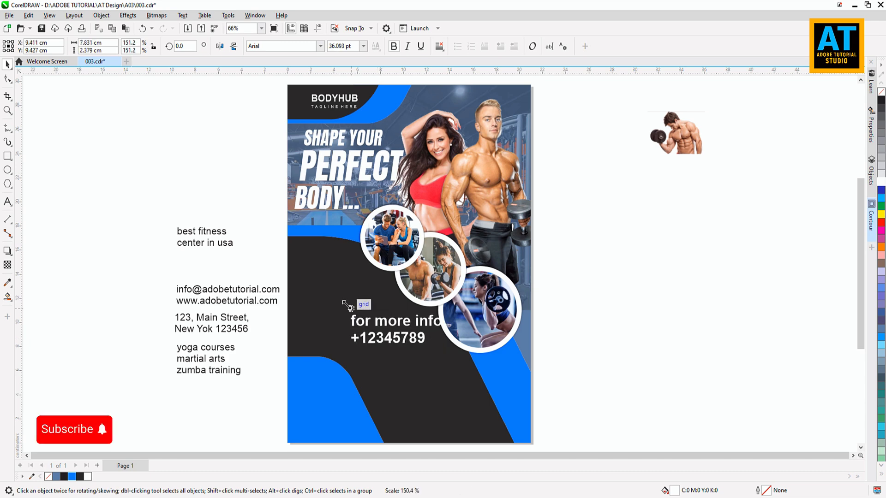
{"action": "scroll", "coordinate": [411, 363], "scroll_direction": "up", "scroll_amount": 1}
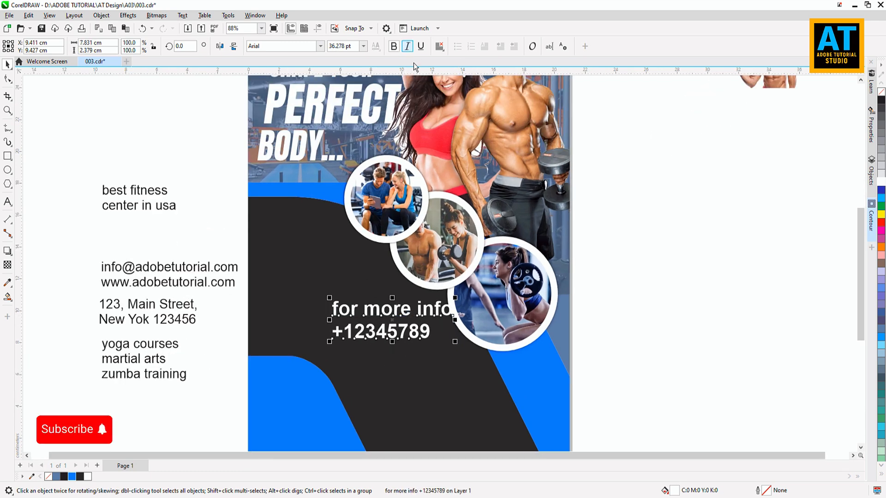
{"action": "left_click", "coordinate": [407, 46]}
- Break the contact text apart into separate lines and shrink "for more info" to about 18.7 pt above the phone number
{"action": "scroll", "coordinate": [422, 324], "scroll_direction": "up", "scroll_amount": 1}
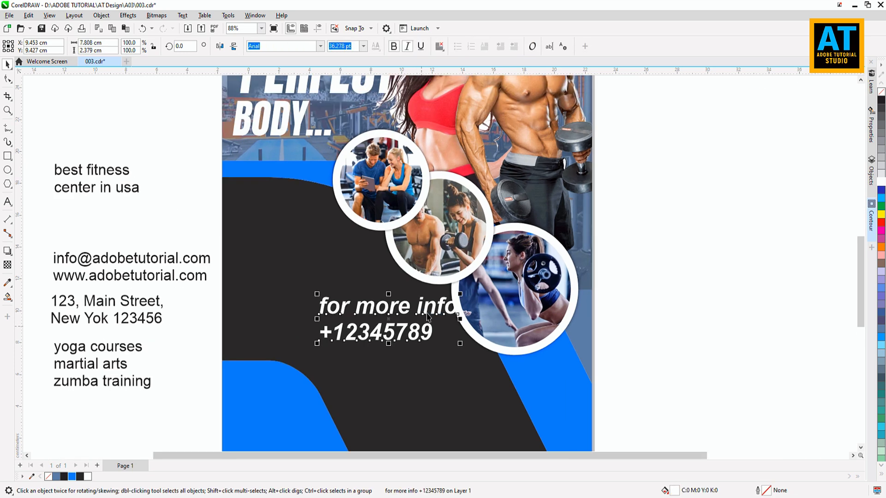
{"action": "left_click", "coordinate": [101, 15]}
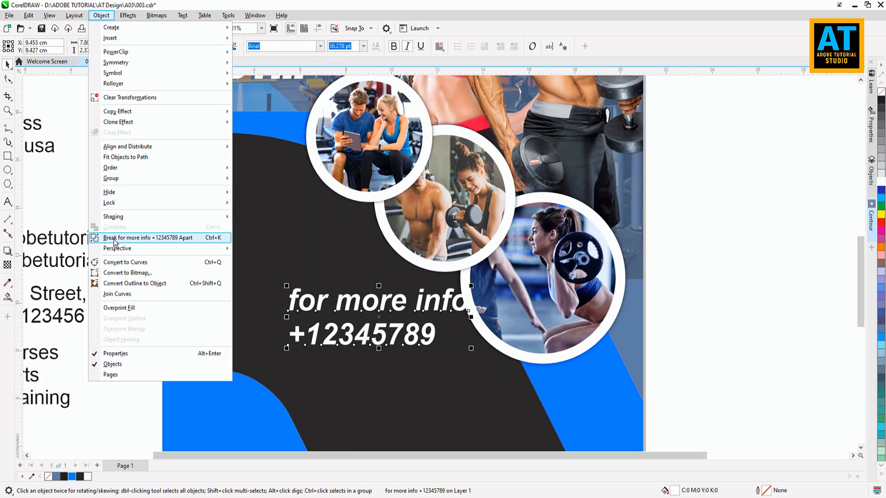
{"action": "left_click", "coordinate": [175, 236]}
{"action": "left_click_drag", "start_coordinate": [498, 333], "coordinate": [421, 298]}
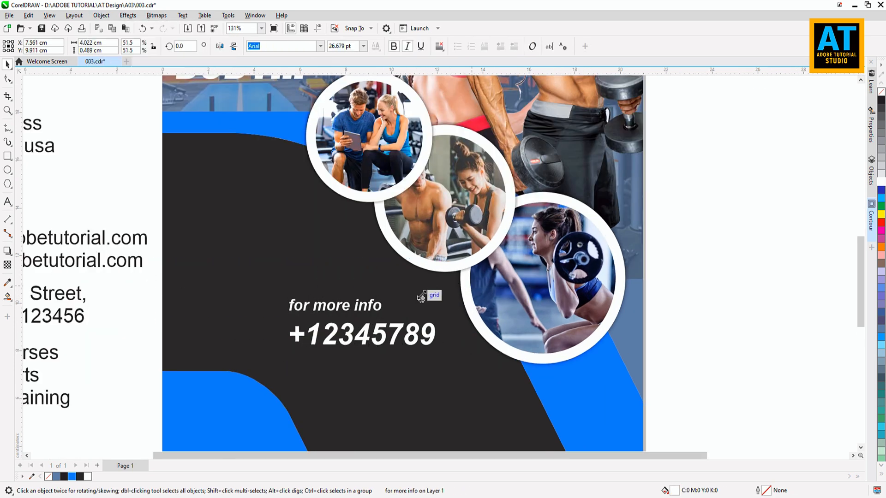
- Change the "for more info" line to uppercase
{"action": "double_click", "coordinate": [380, 307]}
{"action": "key", "text": "ctrl+a"}
{"action": "right_click", "coordinate": [363, 309]}
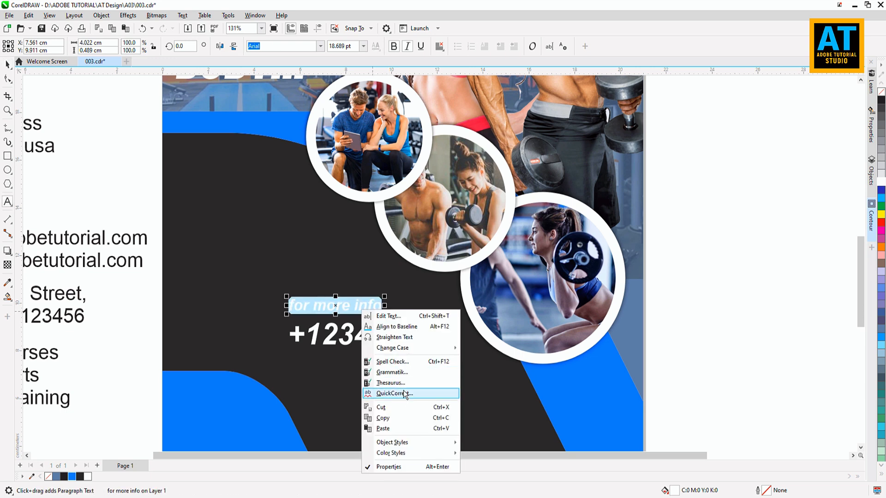
{"action": "mouse_move", "coordinate": [420, 354]}
{"action": "left_click", "coordinate": [475, 368]}
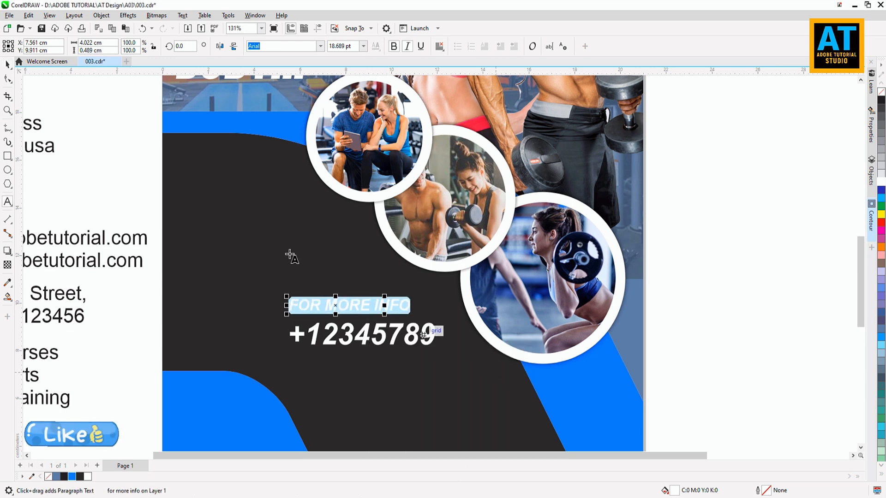
{"action": "left_click", "coordinate": [8, 64]}
{"action": "left_click", "coordinate": [347, 340]}
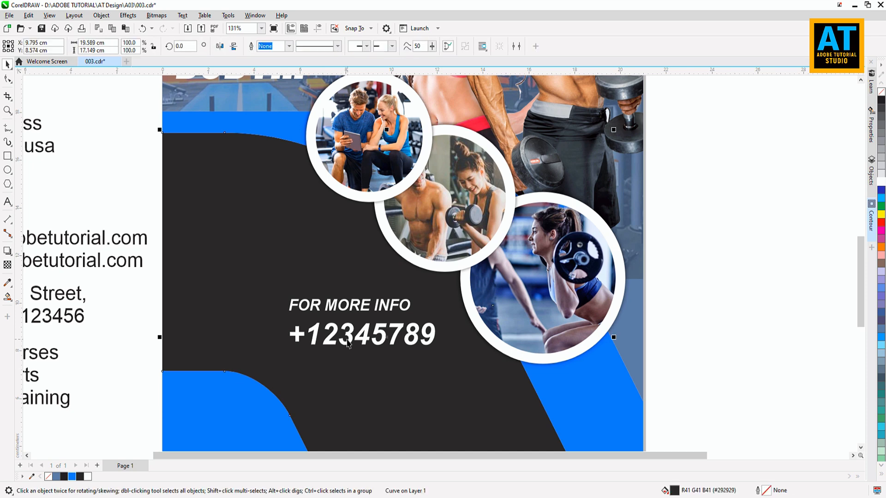
- Color the phone number yellow and move it together with the "FOR MORE INFO" line slightly up and toward the photo circles
{"action": "left_click", "coordinate": [881, 214]}
{"action": "left_click", "coordinate": [705, 296]}
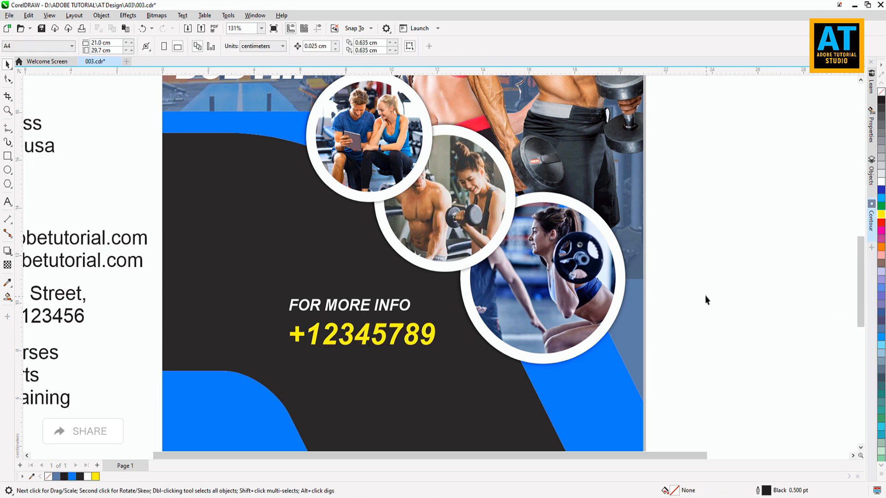
{"action": "key", "text": "F3"}
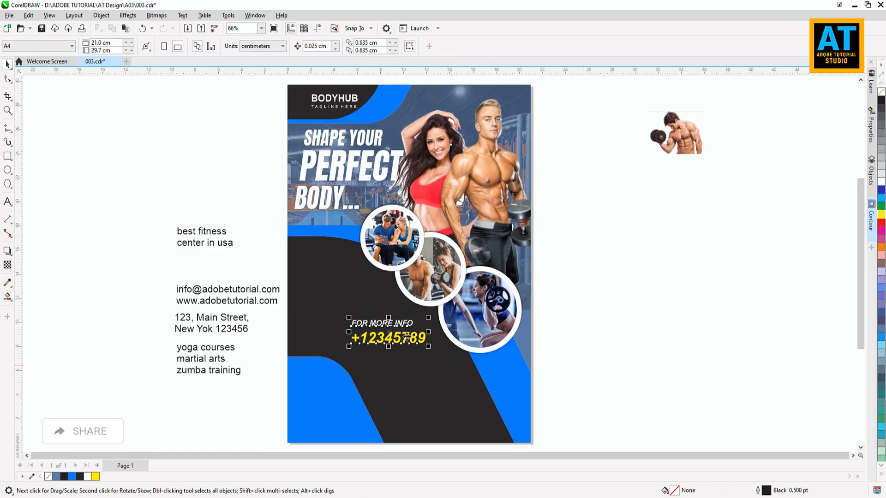
{"action": "left_click_drag", "start_coordinate": [406, 319], "coordinate": [407, 318]}
{"action": "left_click", "coordinate": [603, 358]}
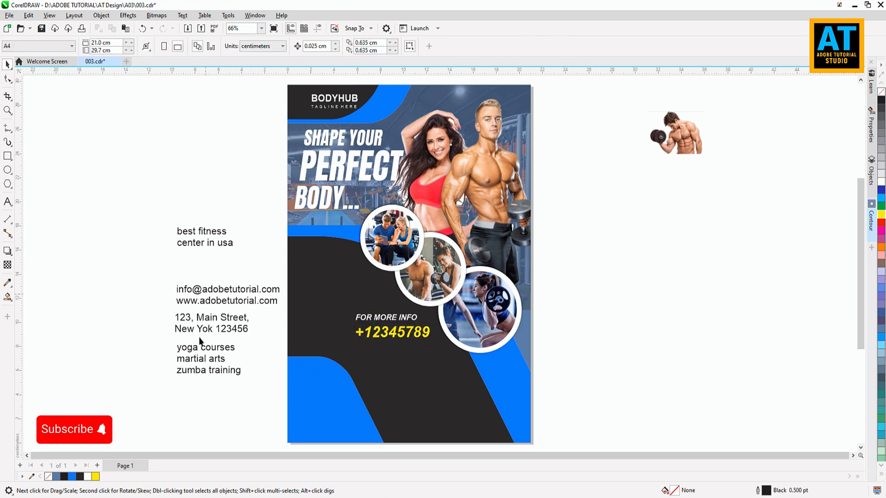
- Move the email and website text onto the dark shape below the phone number, shrink it to about 17.9 pt and make it white
{"action": "left_click_drag", "start_coordinate": [200, 323], "coordinate": [209, 343]}
{"action": "left_click_drag", "start_coordinate": [147, 217], "coordinate": [309, 417]}
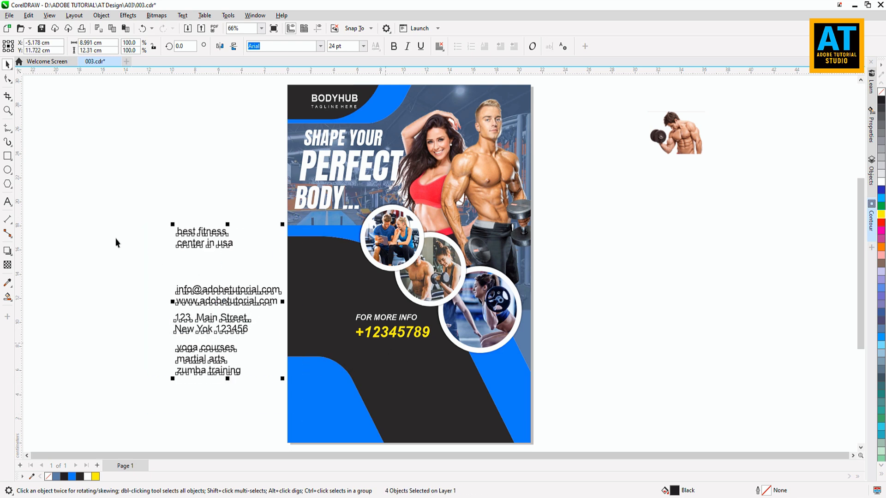
{"action": "left_click_drag", "start_coordinate": [136, 261], "coordinate": [320, 393]}
{"action": "left_click", "coordinate": [258, 315]}
{"action": "left_click_drag", "start_coordinate": [247, 304], "coordinate": [463, 390]}
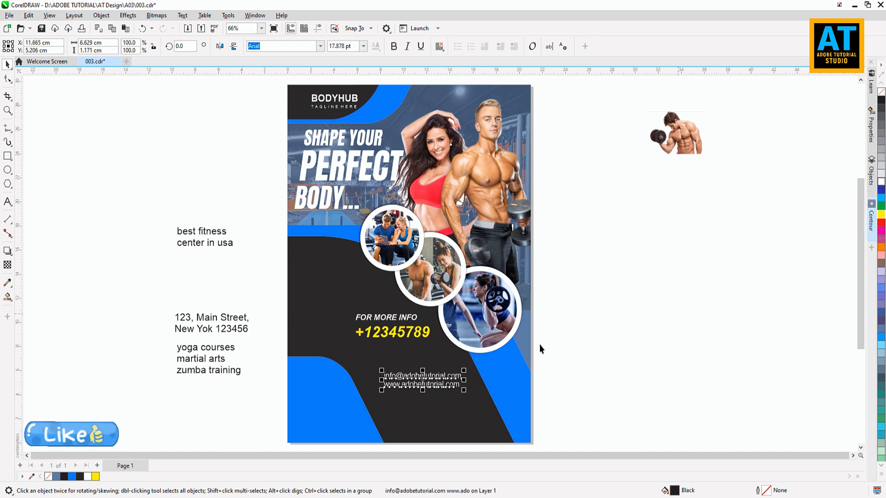
{"action": "left_click", "coordinate": [657, 375]}
{"action": "left_click", "coordinate": [403, 381]}
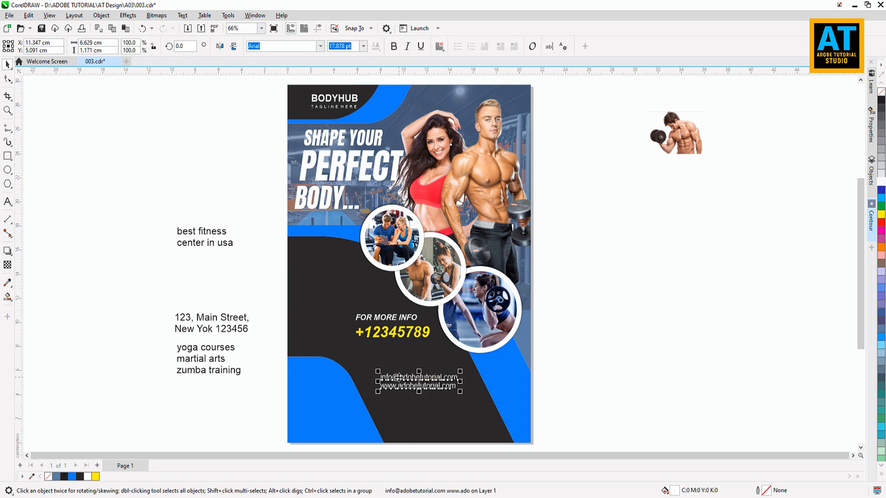
- Move the street address text onto the dark shape below the website line and make it white
{"action": "left_click", "coordinate": [211, 350]}
{"action": "left_click_drag", "start_coordinate": [203, 350], "coordinate": [197, 350]}
{"action": "left_click_drag", "start_coordinate": [215, 327], "coordinate": [438, 416]}
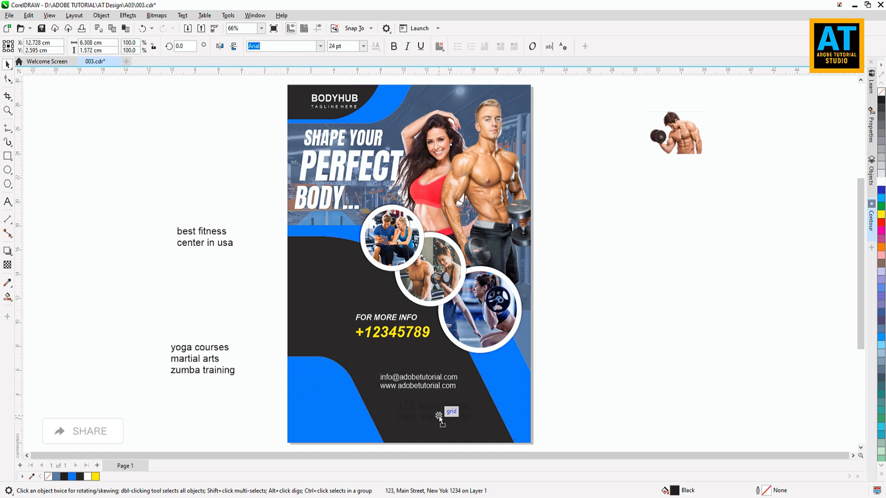
{"action": "left_click", "coordinate": [881, 181]}
{"action": "left_click", "coordinate": [547, 426]}
{"action": "left_click_drag", "start_coordinate": [434, 413], "coordinate": [443, 413]}
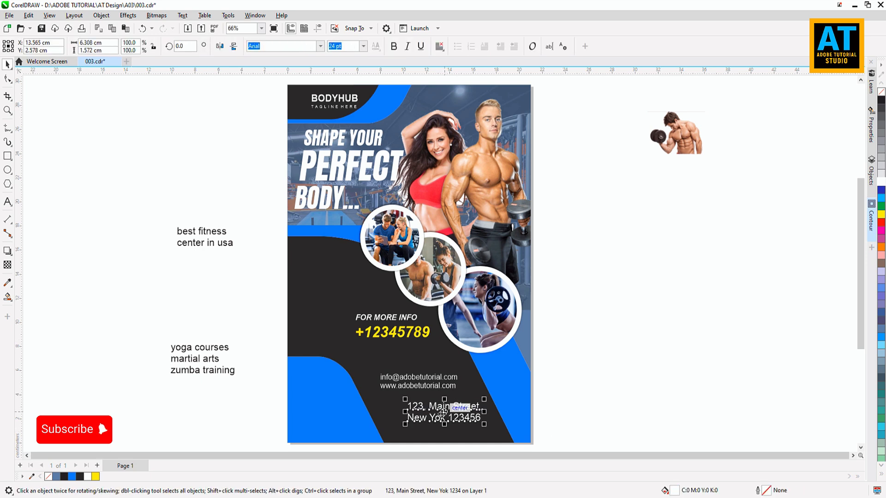
- Set the email/website and address texts to 16 pt and shift both slightly right on the dark shape
{"action": "left_click", "coordinate": [432, 388]}
{"action": "type", "text": "1"}
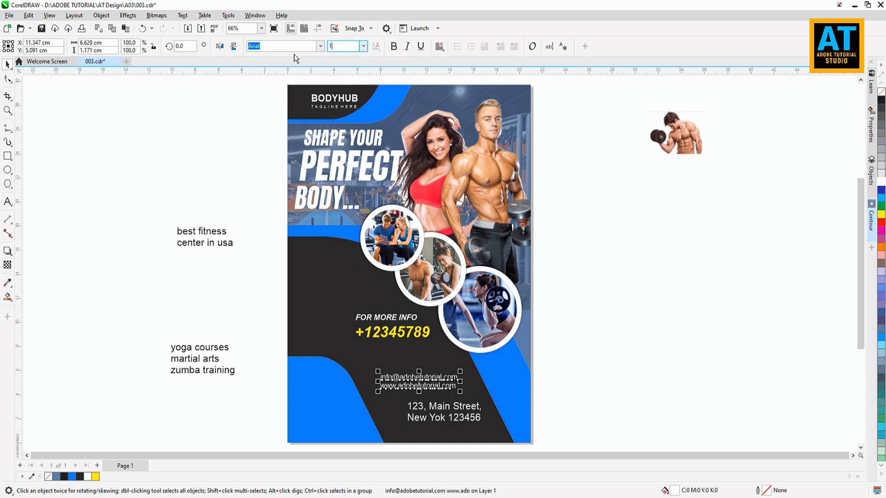
{"action": "type", "text": "6"}
{"action": "key", "text": "Return"}
{"action": "left_click", "coordinate": [438, 417]}
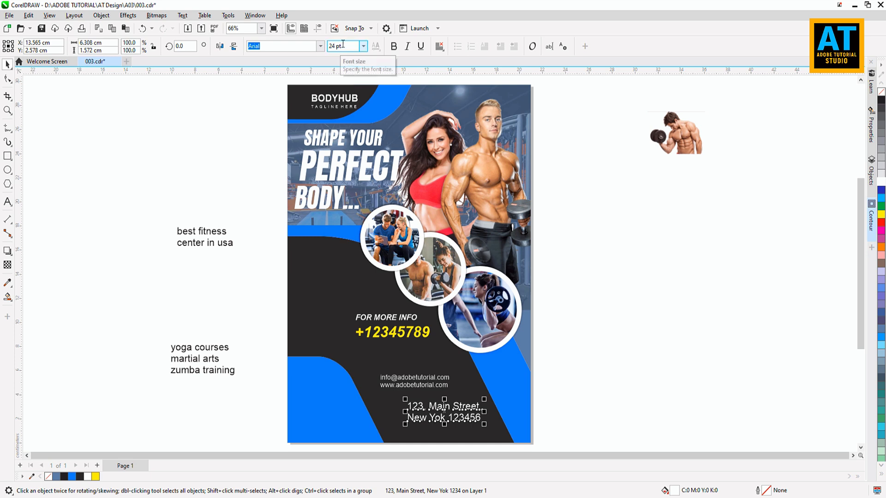
{"action": "key", "text": "Return"}
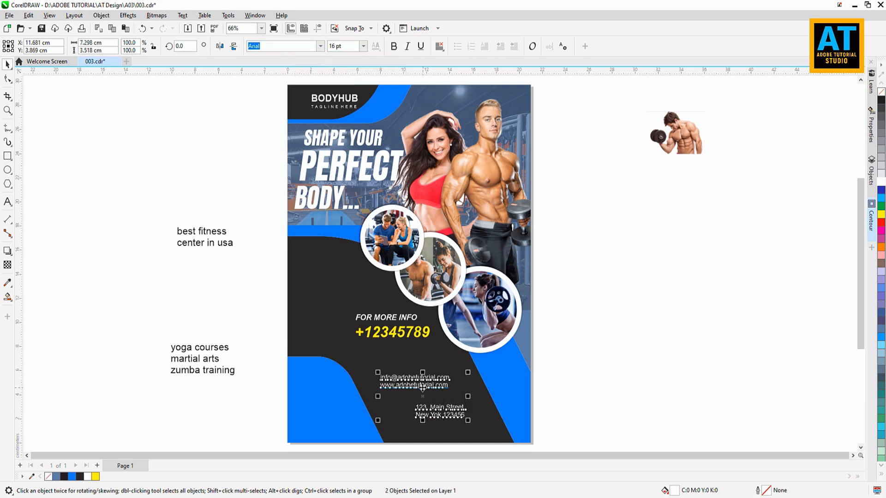
{"action": "left_click_drag", "start_coordinate": [423, 395], "coordinate": [429, 396]}
{"action": "left_click", "coordinate": [627, 388]}
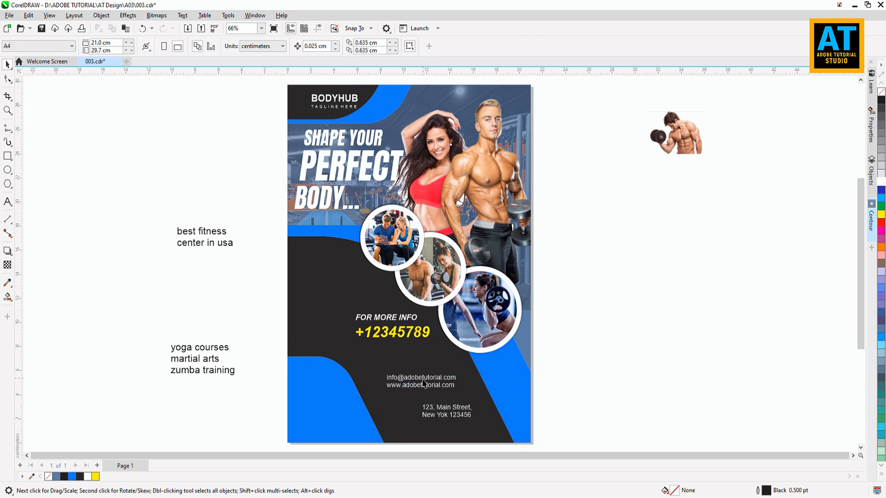
- Place the yoga, martial arts and zumba list on the lower blue shape, and change it to uppercase and bold
{"action": "left_click", "coordinate": [197, 354]}
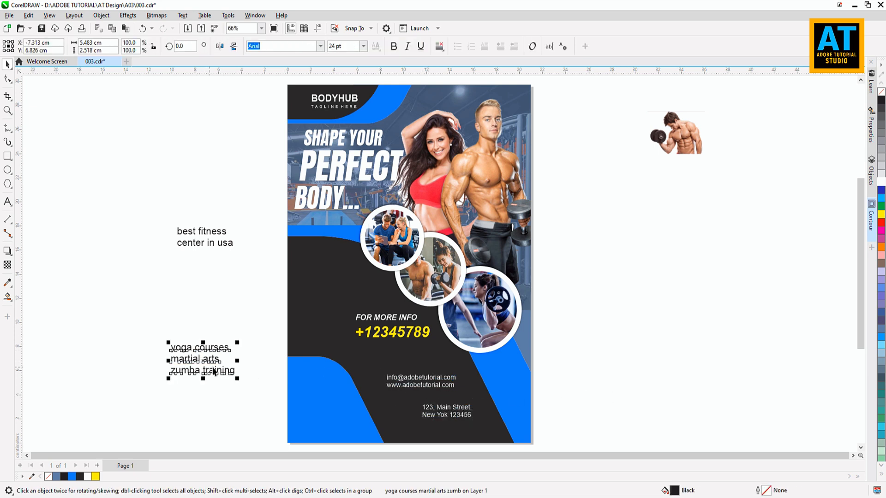
{"action": "left_click_drag", "start_coordinate": [215, 355], "coordinate": [343, 407]}
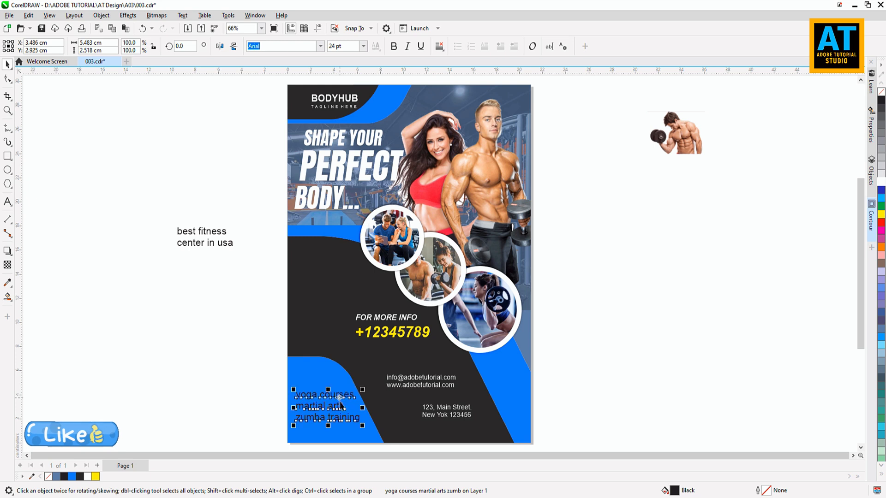
{"action": "double_click", "coordinate": [335, 396]}
{"action": "key", "text": "ctrl+a"}
{"action": "right_click", "coordinate": [334, 396]}
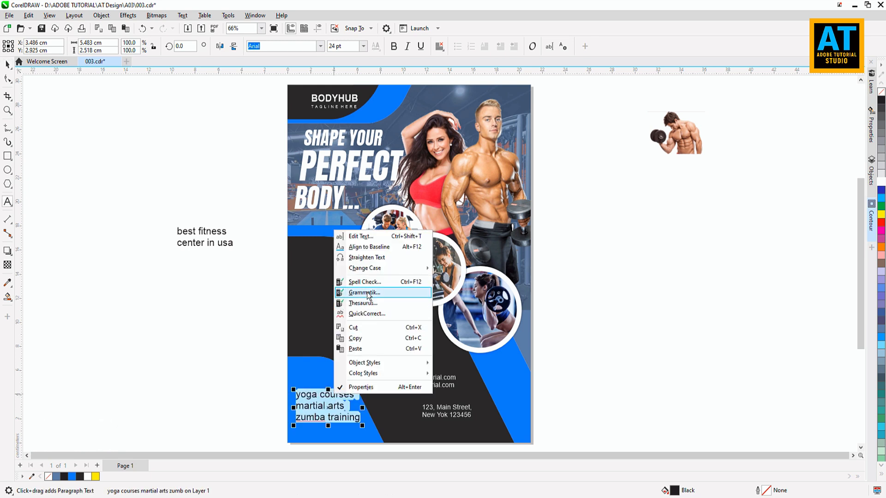
{"action": "mouse_move", "coordinate": [372, 268]}
{"action": "left_click", "coordinate": [464, 290]}
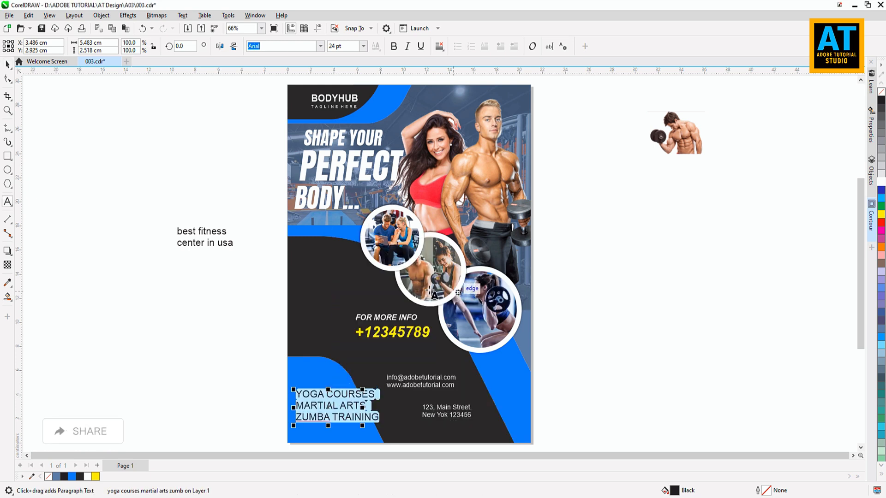
{"action": "left_click", "coordinate": [9, 66]}
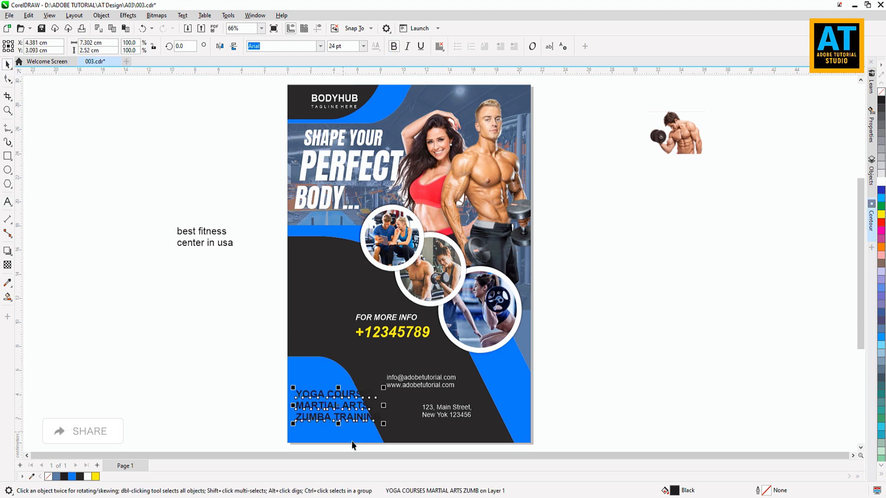
- Enlarge the lower blue corner shape to about 128% and move the "FOR MORE INFO" line and phone number up to clear it
{"action": "left_click", "coordinate": [356, 438]}
{"action": "left_click_drag", "start_coordinate": [388, 356], "coordinate": [426, 330]}
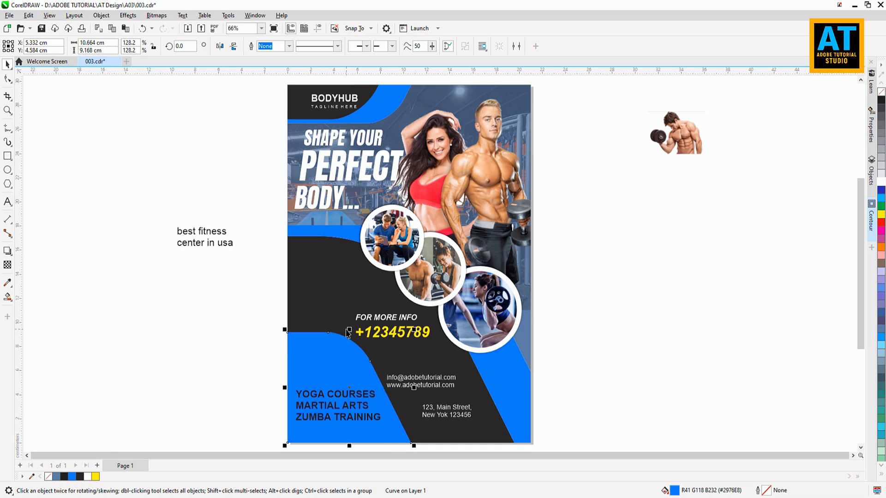
{"action": "left_click", "coordinate": [586, 347]}
{"action": "left_click_drag", "start_coordinate": [273, 313], "coordinate": [413, 326]}
{"action": "left_click", "coordinate": [579, 421]}
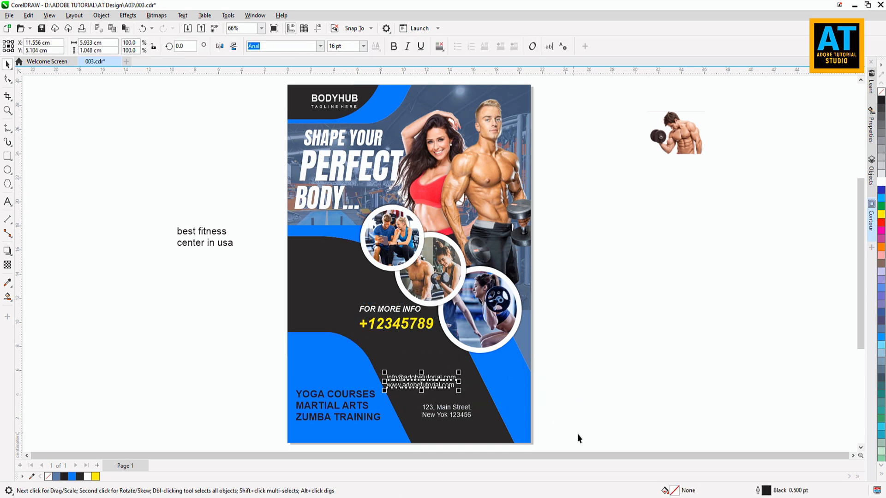
- Reposition the email/website and address texts farther right so they follow the slant of the dark shape
{"action": "left_click", "coordinate": [454, 389]}
{"action": "left_click_drag", "start_coordinate": [453, 388], "coordinate": [460, 377]}
{"action": "key", "text": "ctrl+z"}
{"action": "left_click_drag", "start_coordinate": [563, 413], "coordinate": [380, 358]}
{"action": "left_click_drag", "start_coordinate": [417, 379], "coordinate": [431, 372]}
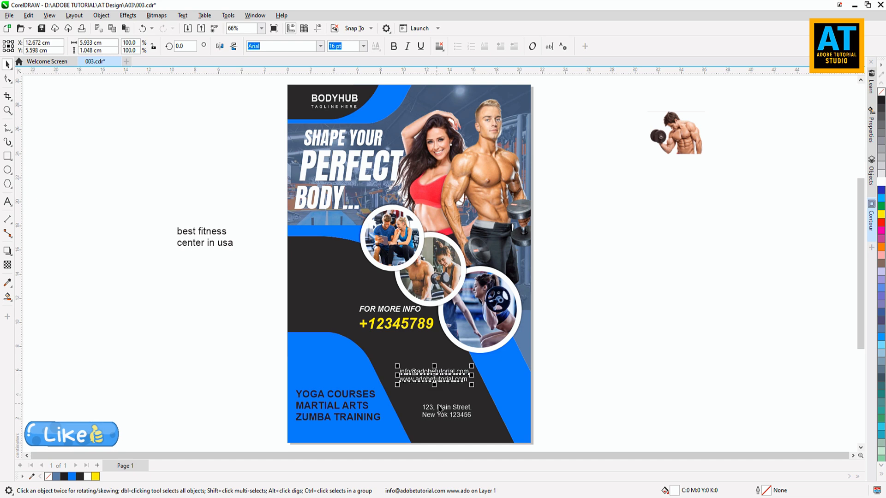
{"action": "left_click", "coordinate": [439, 408]}
{"action": "left_click_drag", "start_coordinate": [441, 414], "coordinate": [450, 414]}
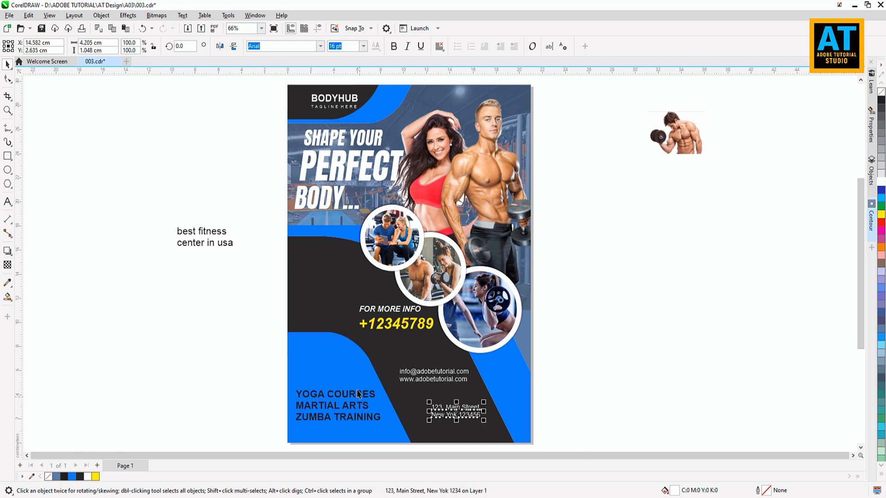
- Move the services list up, shrink it to about 20 pt, make it white and widen its line spacing to fill the blue shape
{"action": "left_click_drag", "start_coordinate": [358, 392], "coordinate": [359, 368]}
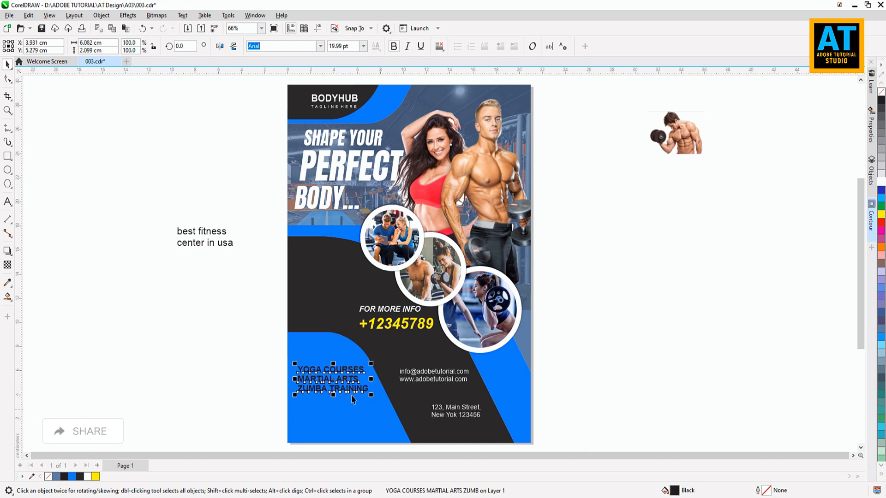
{"action": "left_click", "coordinate": [882, 184]}
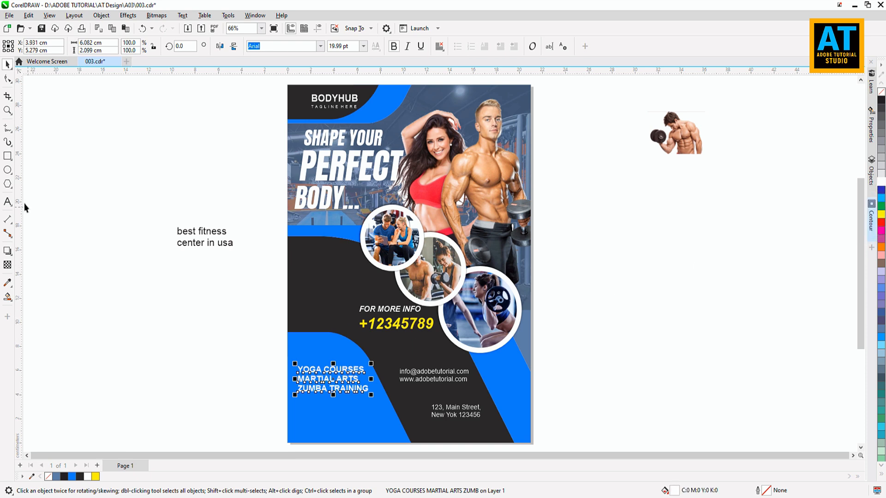
{"action": "left_click", "coordinate": [7, 78]}
{"action": "left_click_drag", "start_coordinate": [298, 398], "coordinate": [298, 428]}
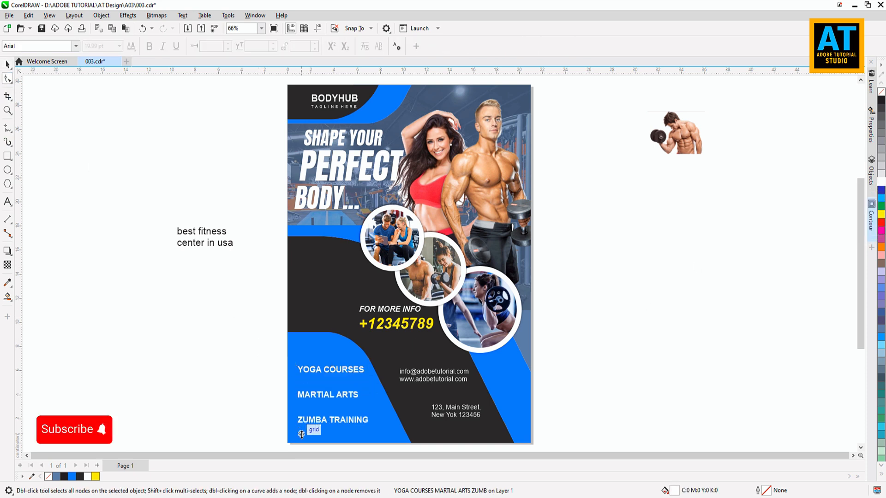
{"action": "left_click", "coordinate": [303, 438]}
{"action": "left_click", "coordinate": [7, 63]}
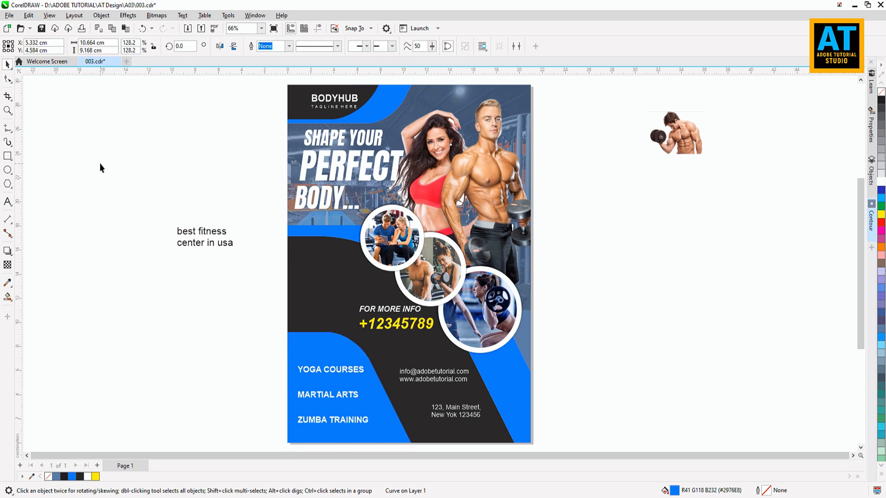
- Change the "best fitness center in usa" text to uppercase and bold
{"action": "left_click", "coordinate": [212, 235]}
{"action": "double_click", "coordinate": [212, 235]}
{"action": "key", "text": "ctrl+a"}
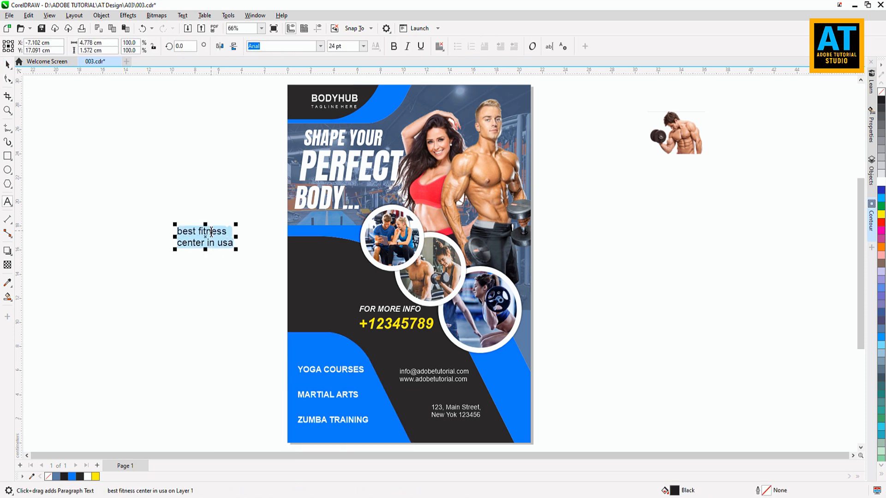
{"action": "right_click", "coordinate": [211, 232]}
{"action": "mouse_move", "coordinate": [258, 269]}
{"action": "left_click", "coordinate": [339, 291]}
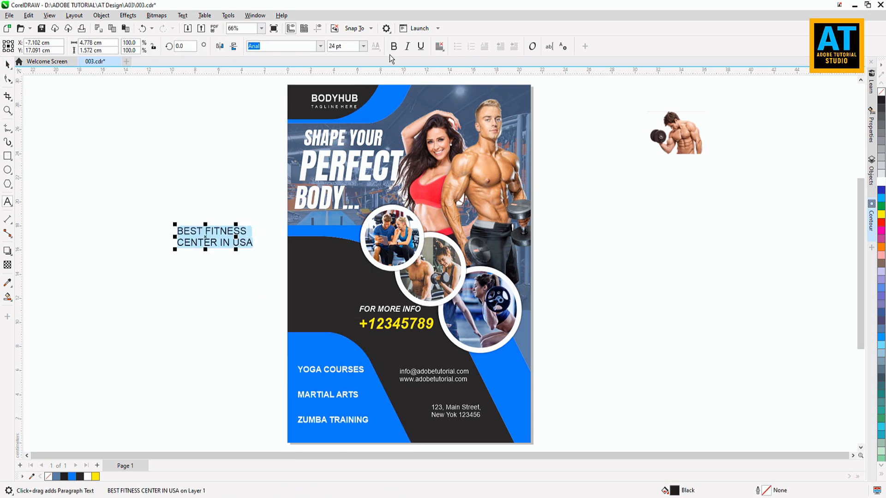
- Move the "BEST FITNESS CENTER IN USA" text onto the dark shape, make it white and enlarge it to about 31 pt
{"action": "left_click", "coordinate": [7, 77]}
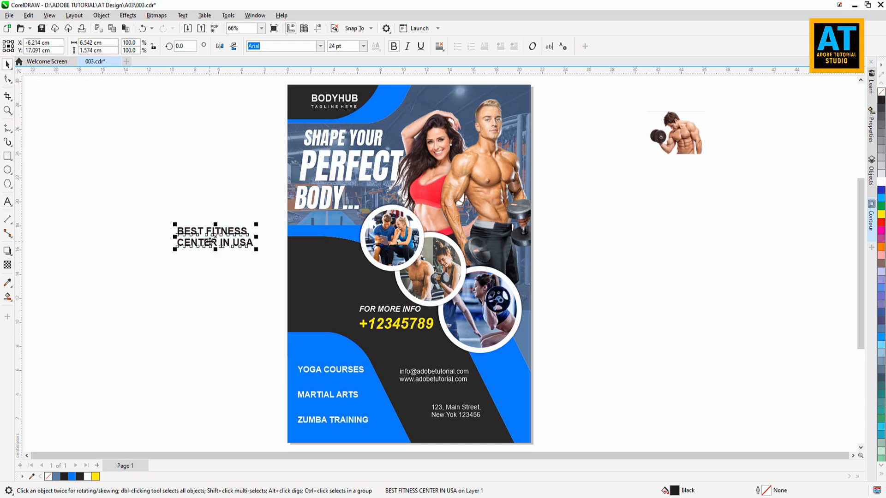
{"action": "left_click_drag", "start_coordinate": [210, 241], "coordinate": [329, 284]}
{"action": "scroll", "coordinate": [392, 291], "scroll_direction": "up", "scroll_amount": 3}
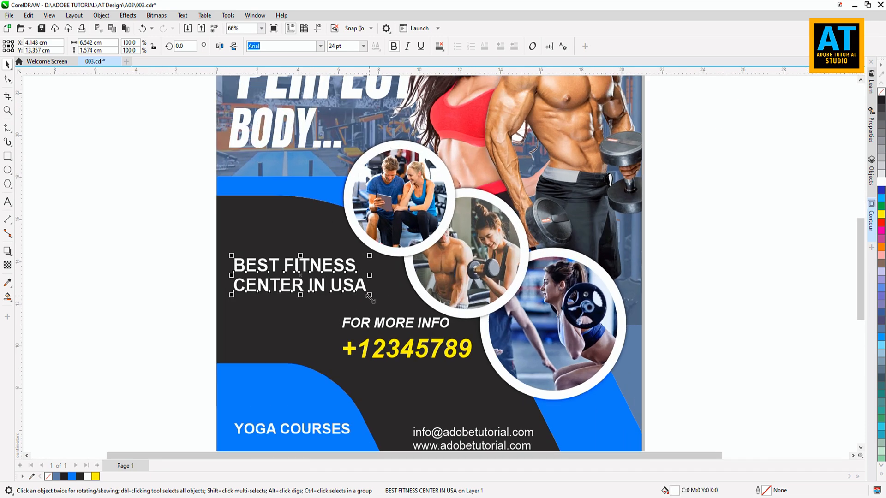
- Move the two contact lines lower, then shift "BEST FITNESS CENTER IN USA" down and enlarge it to about 33.3 pt
{"action": "left_click", "coordinate": [399, 326]}
{"action": "left_click", "coordinate": [399, 326]}
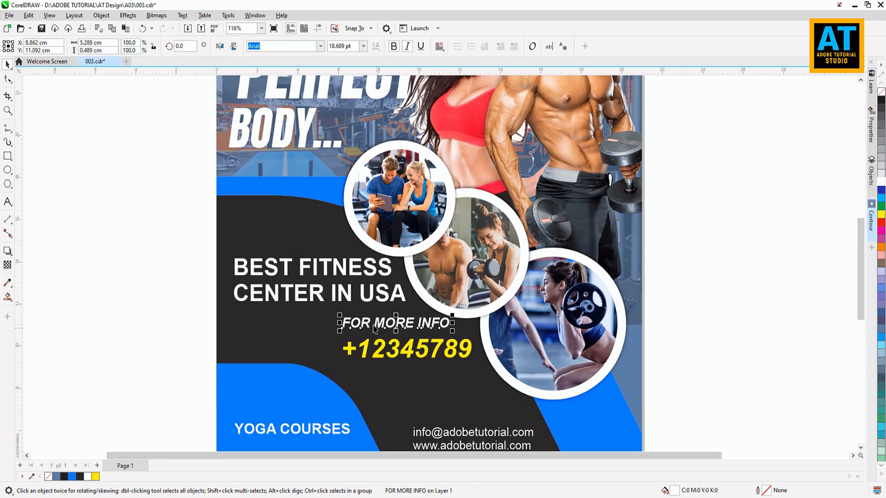
{"action": "left_click", "coordinate": [394, 349], "text": "shift"}
{"action": "left_click_drag", "start_coordinate": [395, 348], "coordinate": [411, 382]}
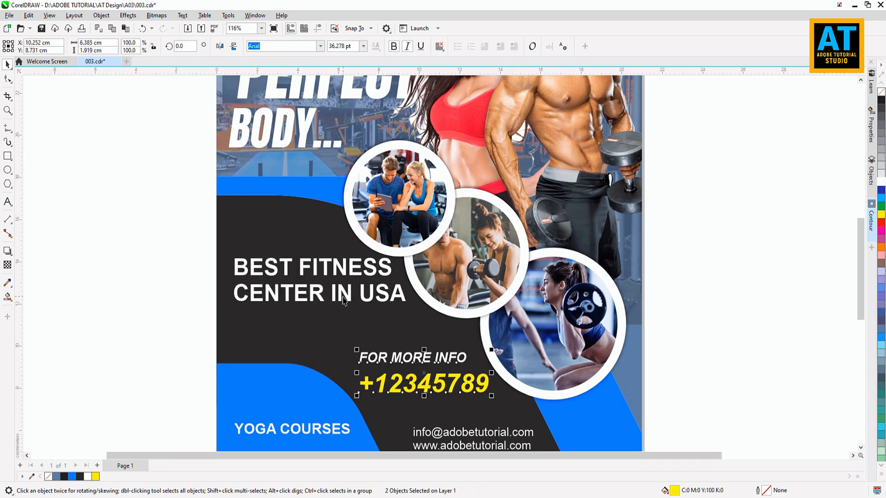
{"action": "left_click_drag", "start_coordinate": [343, 300], "coordinate": [346, 313]}
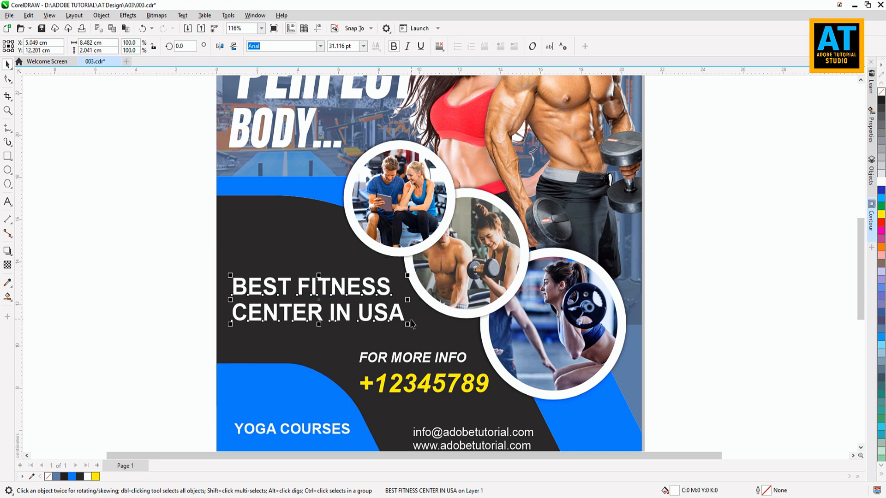
{"action": "left_click_drag", "start_coordinate": [408, 324], "coordinate": [420, 327]}
- Break "BEST FITNESS CENTER IN USA" apart into two lines and shrink "CENTER IN USA" to match the width of the line above
{"action": "left_click", "coordinate": [101, 15]}
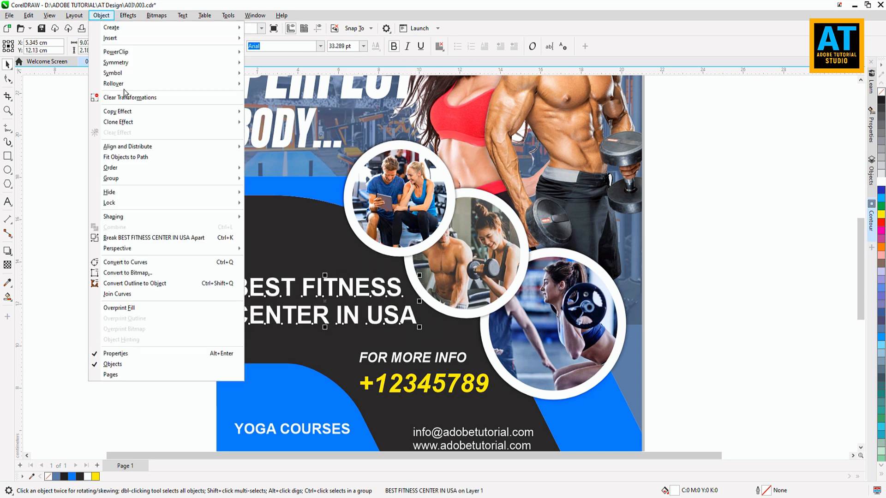
{"action": "left_click", "coordinate": [138, 241]}
{"action": "left_click", "coordinate": [411, 318]}
{"action": "left_click_drag", "start_coordinate": [420, 327], "coordinate": [401, 318]}
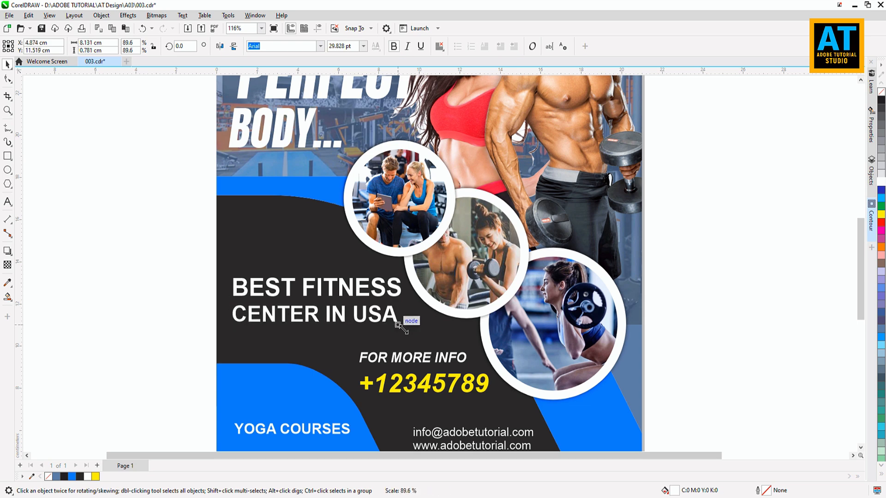
{"action": "left_click", "coordinate": [142, 267]}
{"action": "key", "text": "F4"}
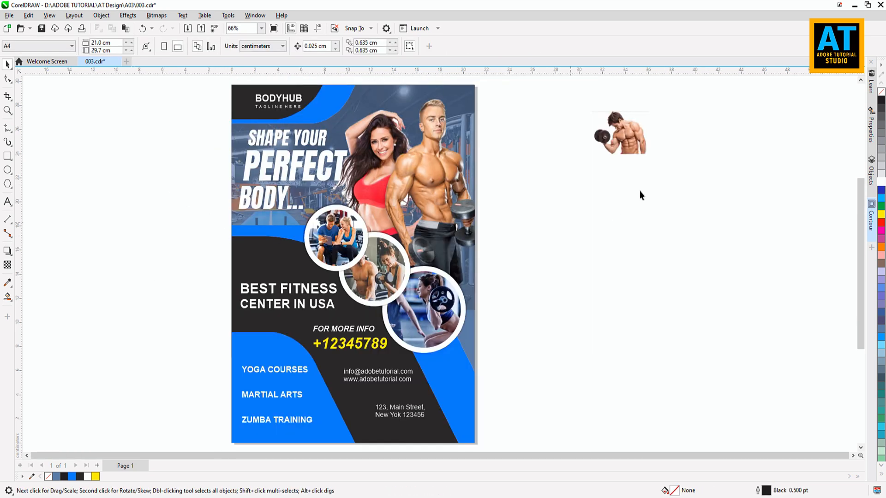
- Place the dumbbell bodybuilder cut-out at the flyer's bottom edge between the services list and the address, and enlarge it slightly
{"action": "left_click_drag", "start_coordinate": [630, 126], "coordinate": [358, 411]}
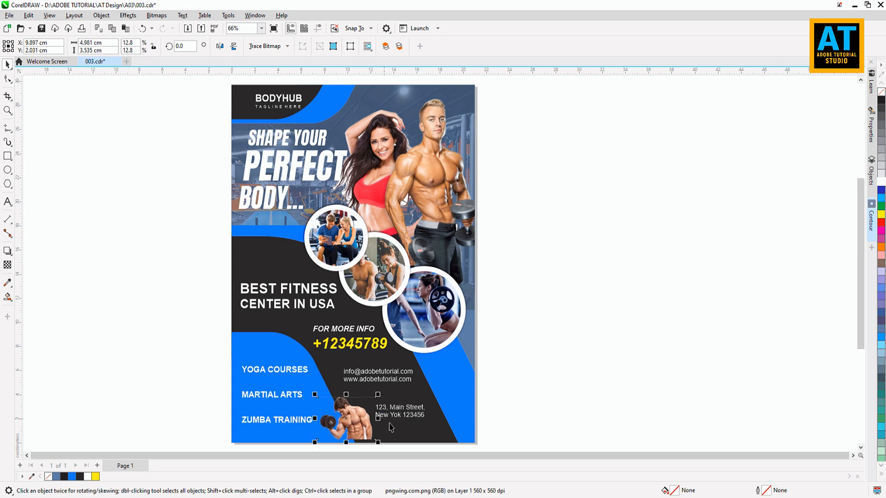
{"action": "key", "text": "Down"}
{"action": "key", "text": "Down"}
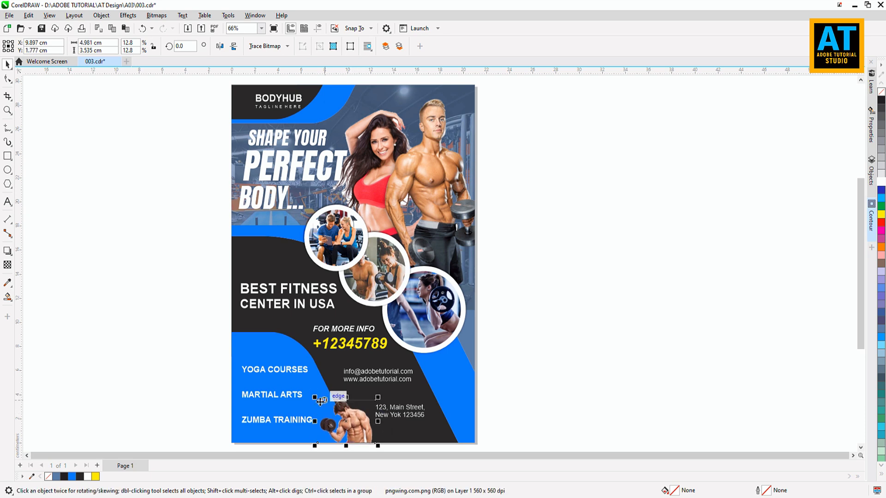
{"action": "left_click_drag", "start_coordinate": [314, 398], "coordinate": [297, 384]}
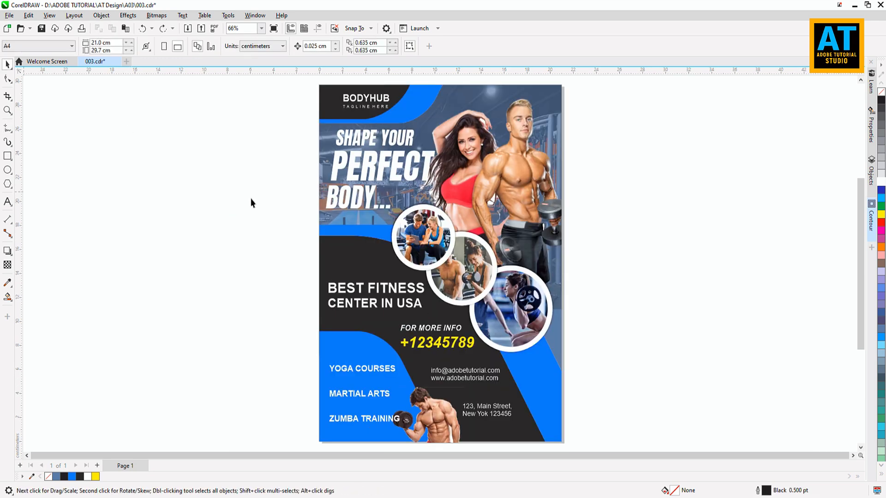
{"action": "scroll", "coordinate": [237, 198], "scroll_direction": "down", "scroll_amount": 1}
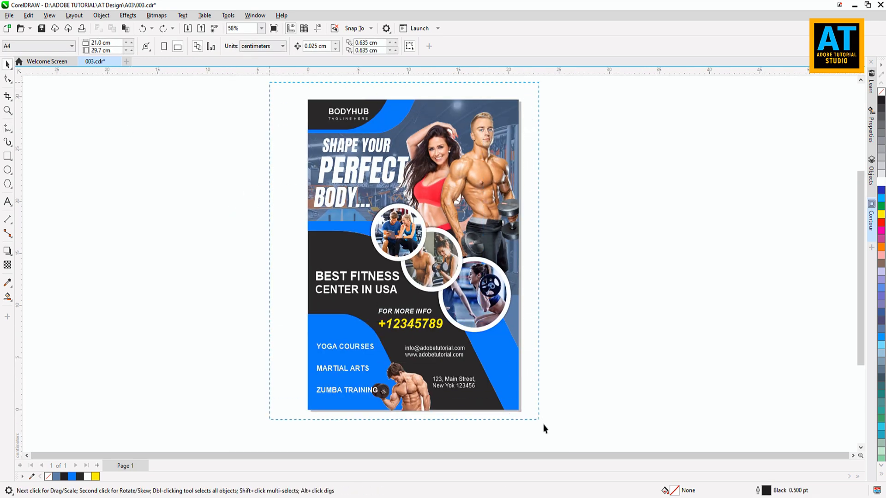